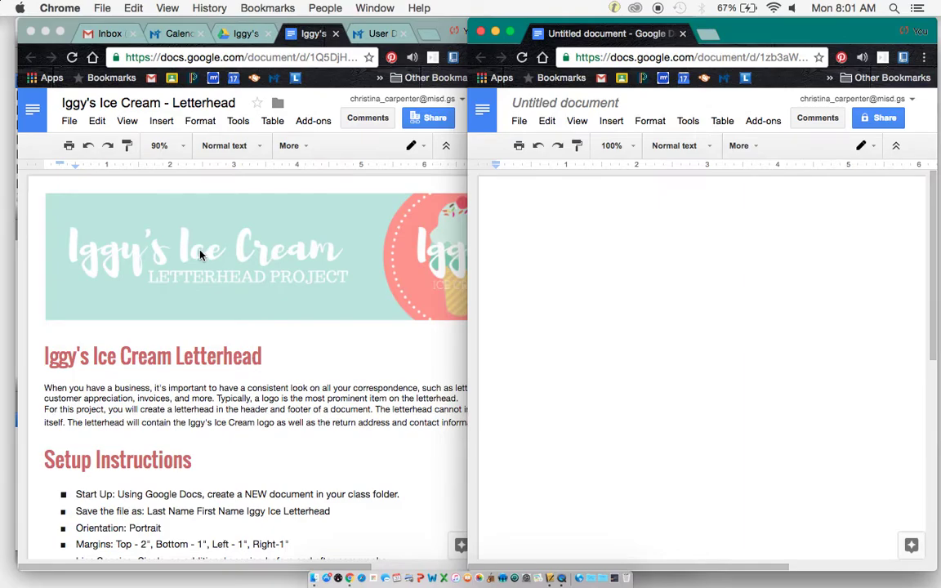
# Read through the letterhead instructions document alongside the blank new document.
pyautogui.click(151, 315)
pyautogui.scroll(-2, 169, 339)
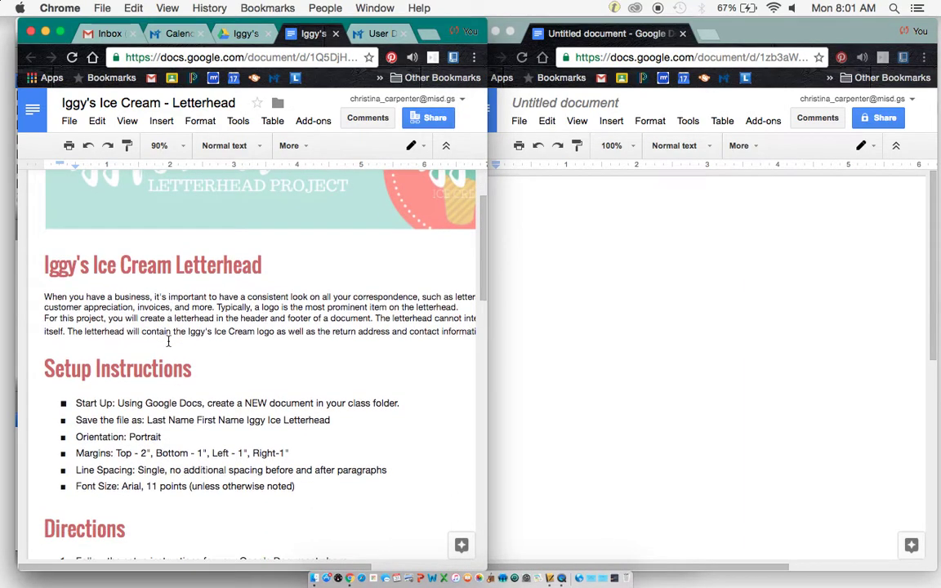
pyautogui.scroll(-5, 168, 342)
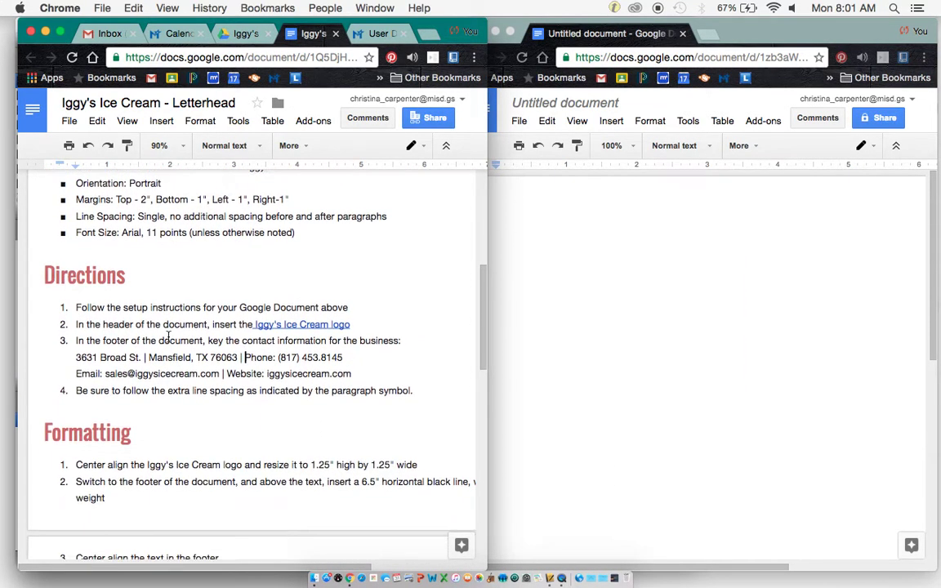
pyautogui.scroll(-8, 168, 337)
pyautogui.scroll(9, 168, 336)
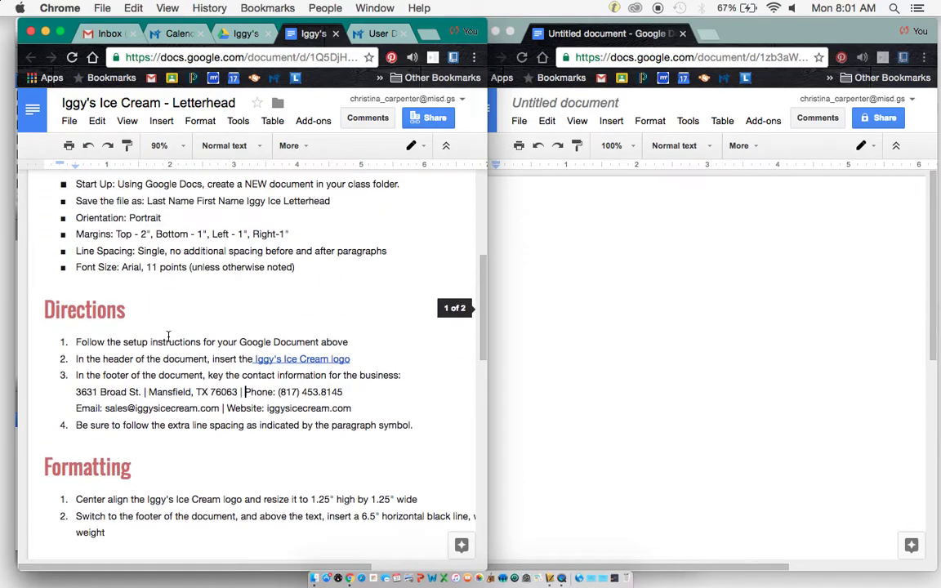
pyautogui.scroll(6, 169, 337)
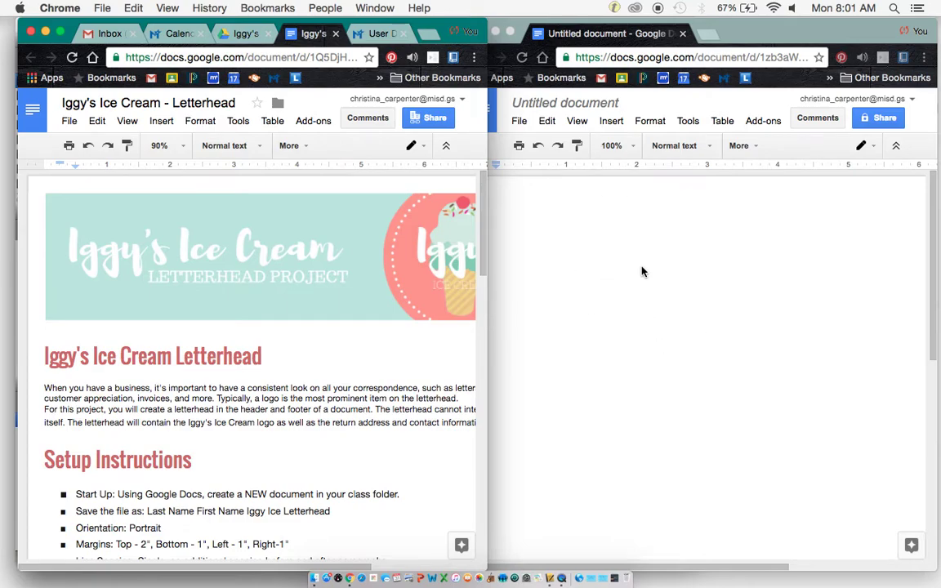
pyautogui.click(578, 231)
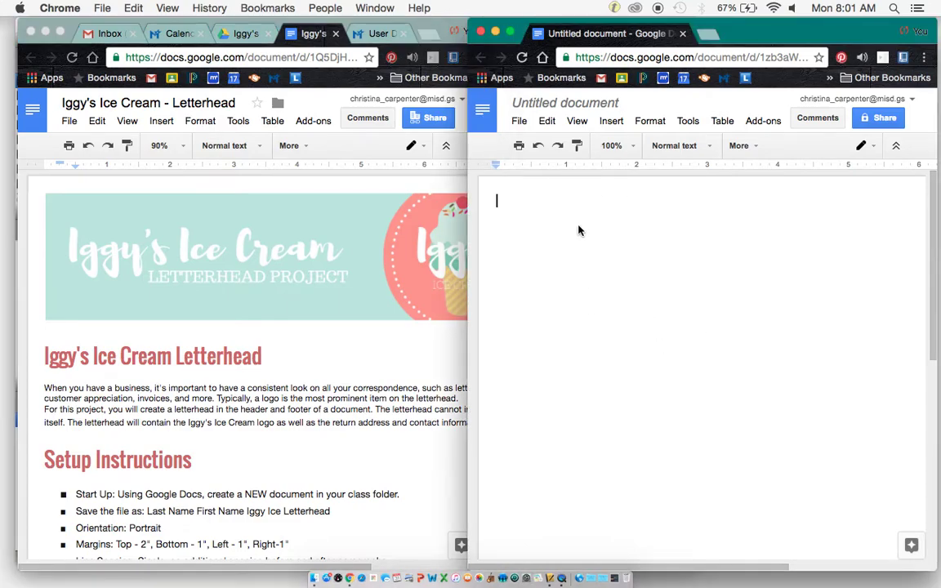
pyautogui.click(308, 399)
pyautogui.scroll(-4, 309, 399)
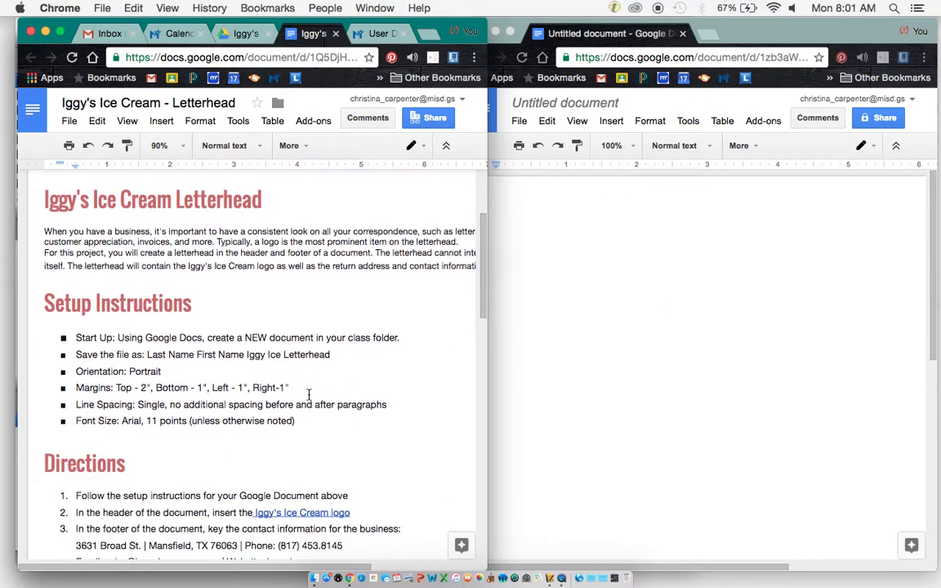
pyautogui.scroll(-3, 309, 399)
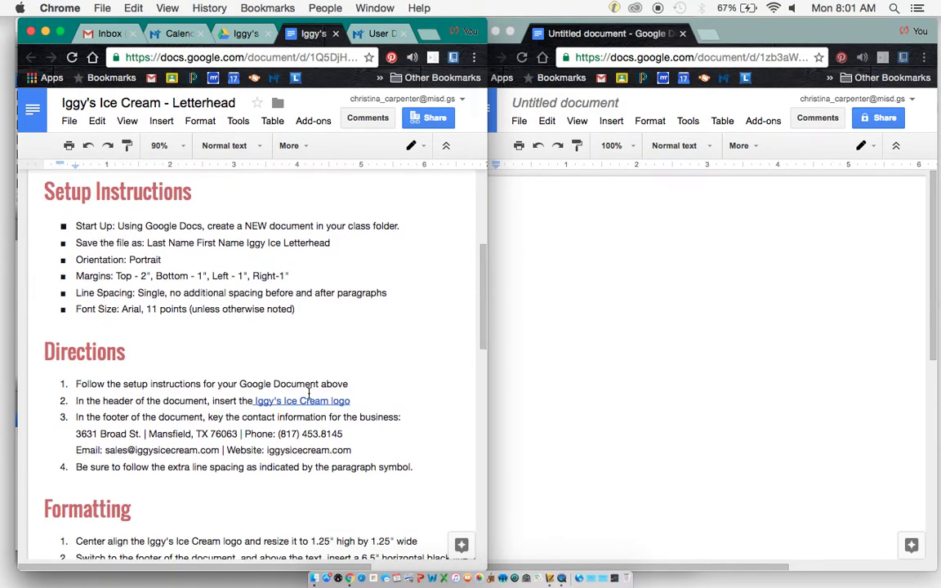
pyautogui.scroll(1, 309, 395)
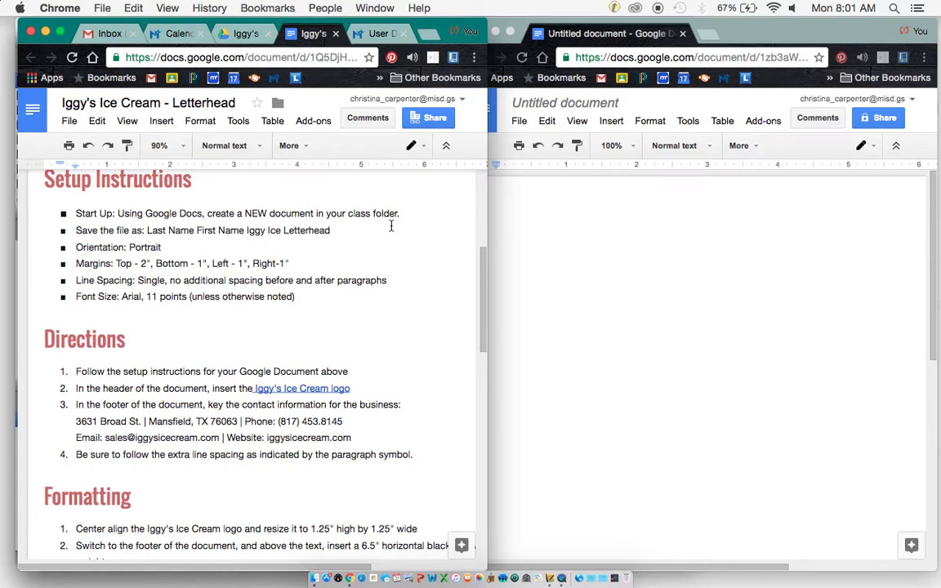
# Rename the blank document to the student's last and first name plus 'Iggy Ice Letterhead'.
pyautogui.moveTo(559, 33); pyautogui.dragTo(538, 35)
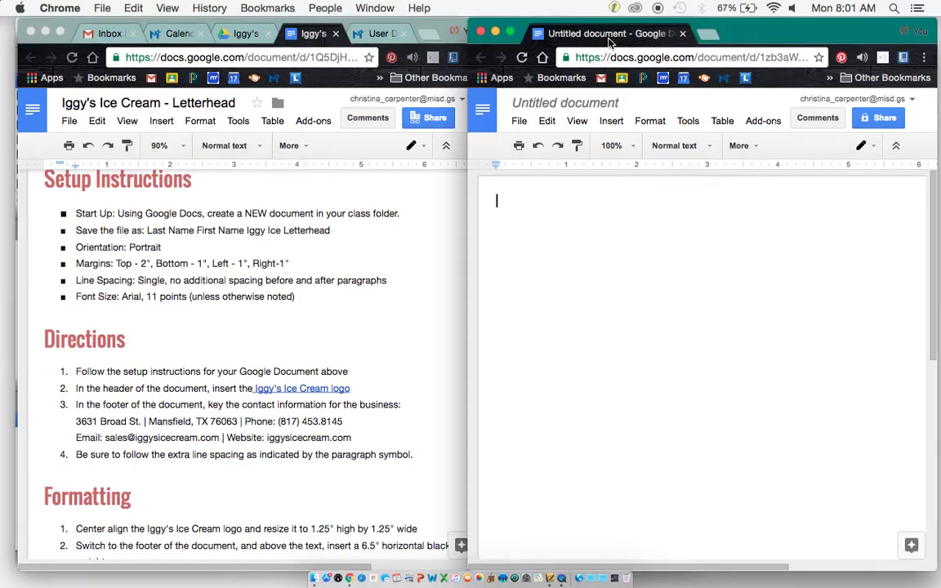
pyautogui.click(518, 121)
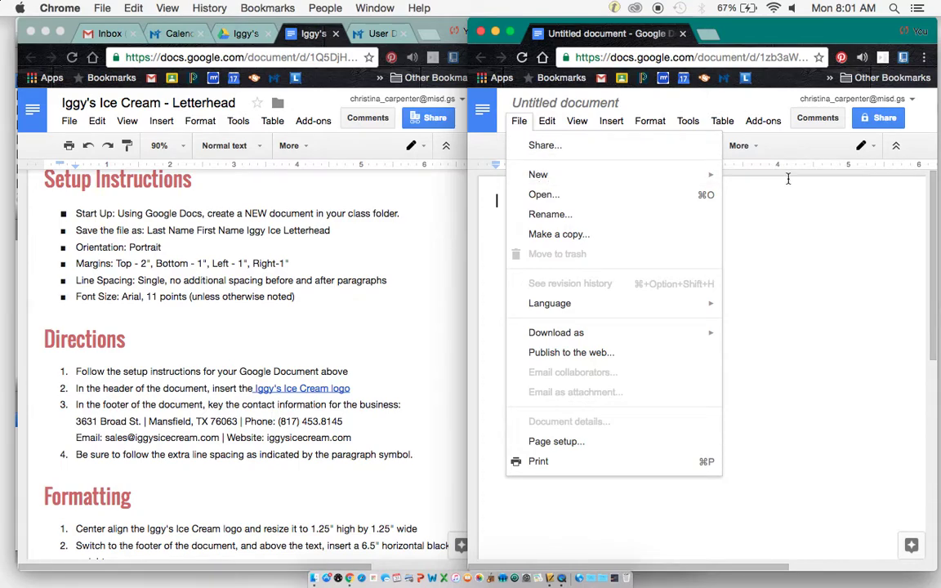
pyautogui.click(583, 101)
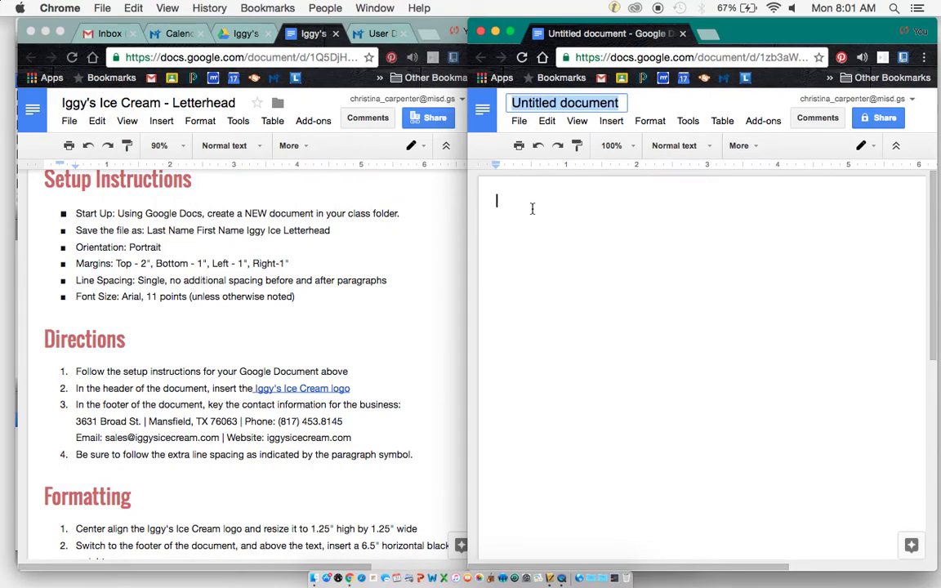
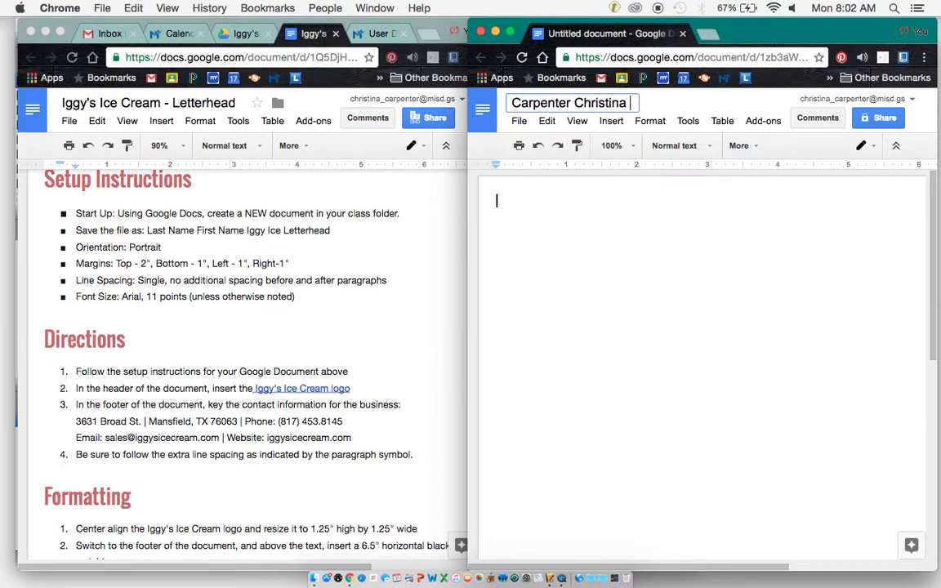
pyautogui.write(' Iggy Ice Letterhead')
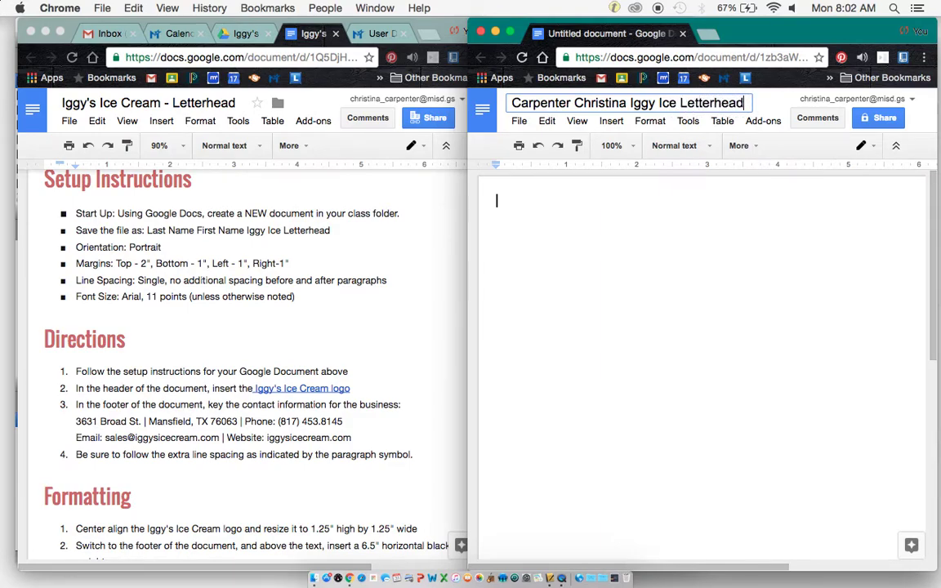
pyautogui.press('Return')
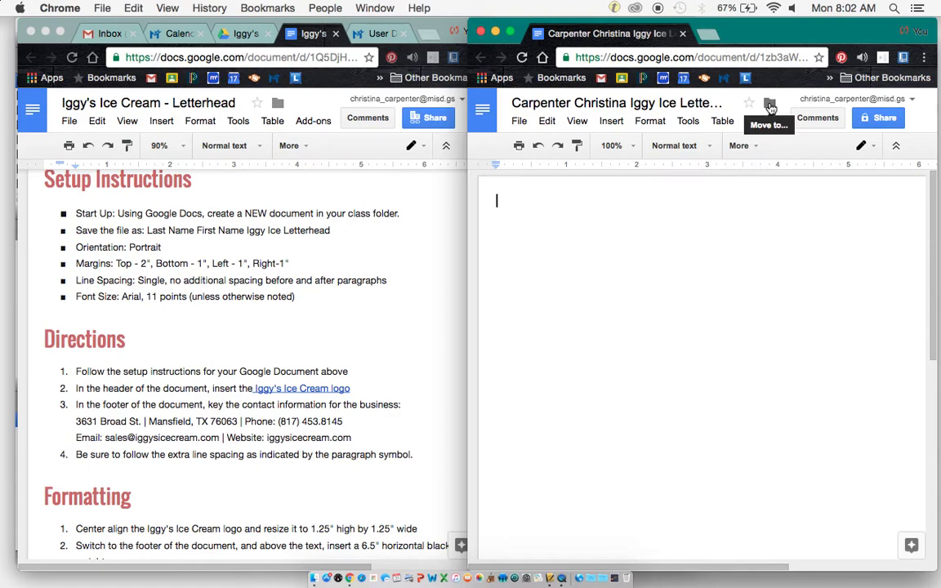
# Move the document from My Drive into the shared Tech Apps class folder, accepting the sharing prompt.
pyautogui.click(770, 105)
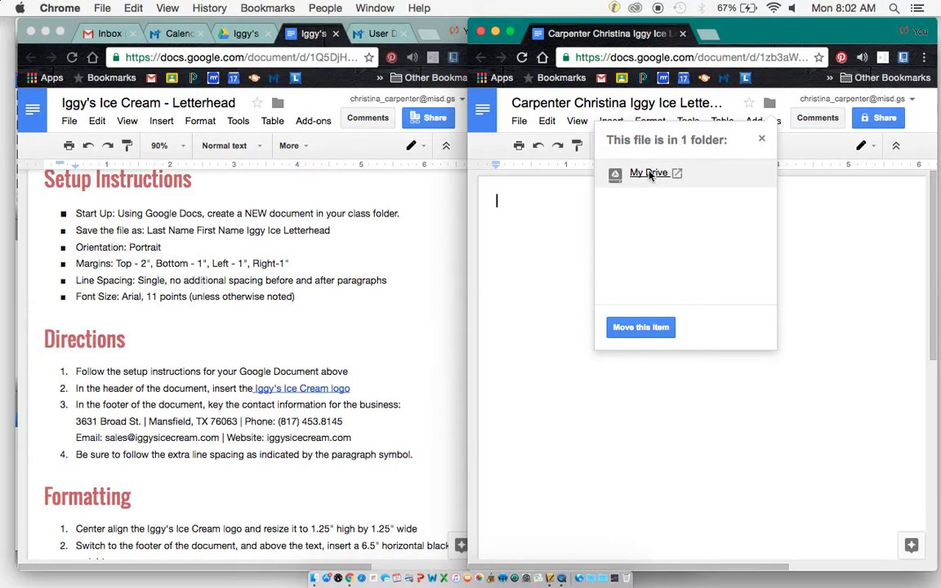
pyautogui.click(647, 329)
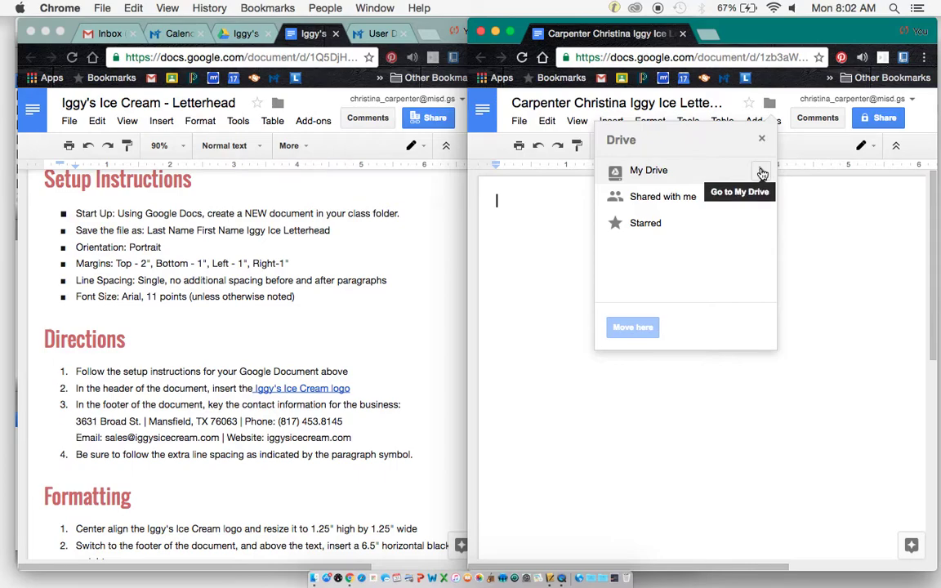
pyautogui.click(761, 174)
pyautogui.scroll(-3, 691, 254)
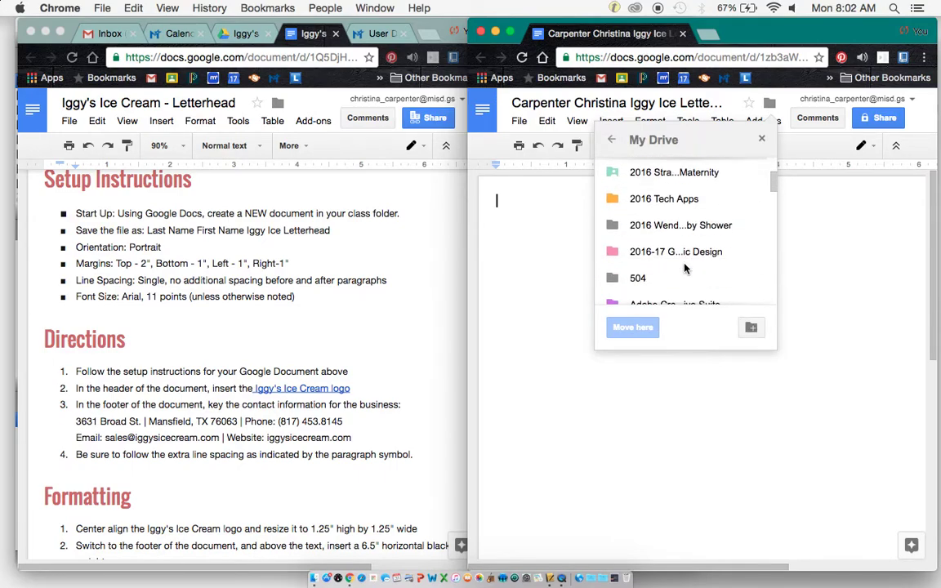
pyautogui.scroll(-5, 684, 268)
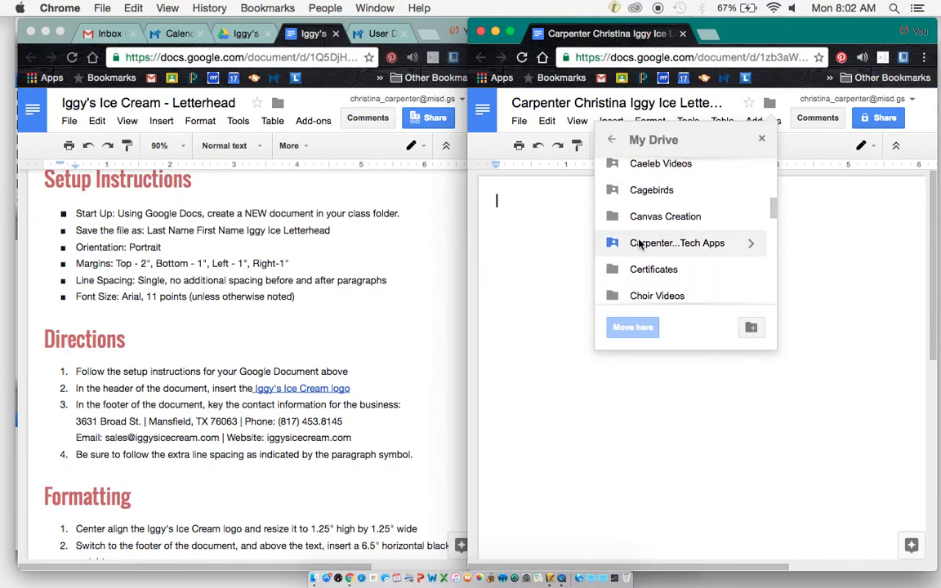
pyautogui.click(715, 245)
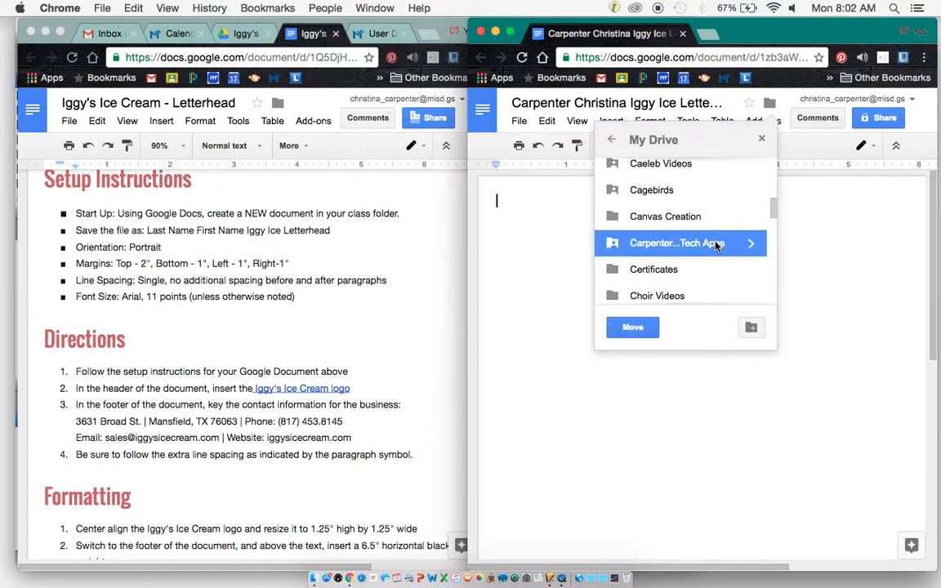
pyautogui.click(631, 329)
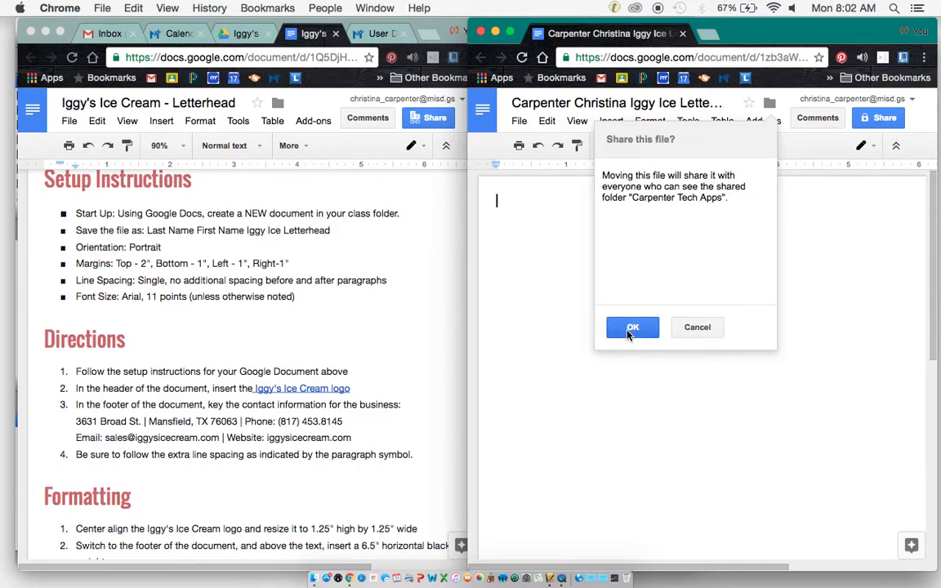
pyautogui.click(632, 329)
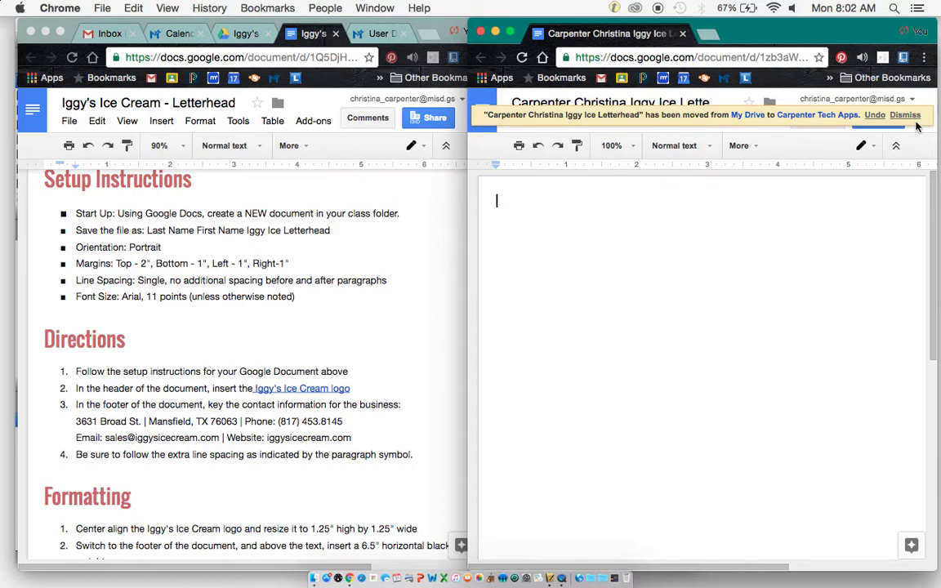
pyautogui.click(903, 117)
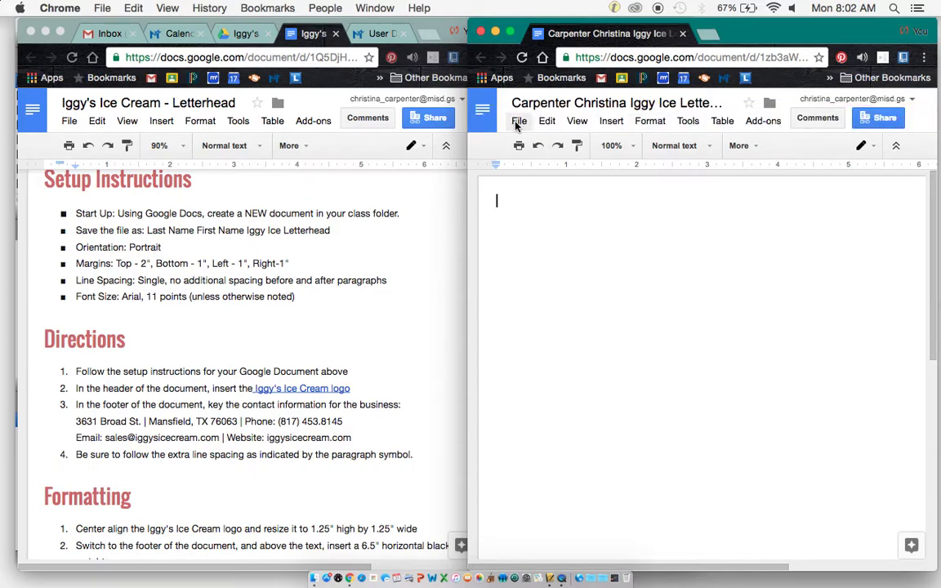
# In Page setup, set margins to 2 in top and 1 in bottom, left and right.
pyautogui.click(518, 123)
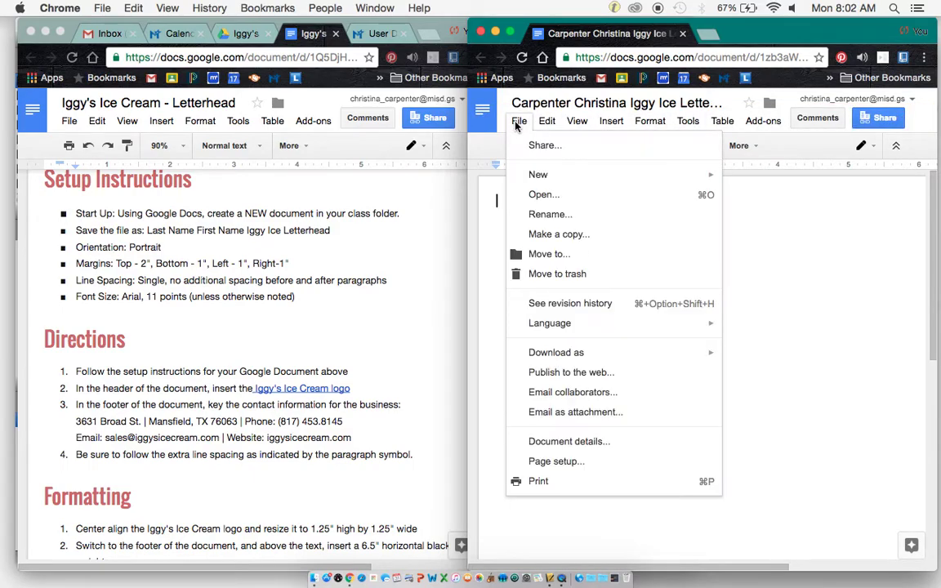
pyautogui.click(553, 461)
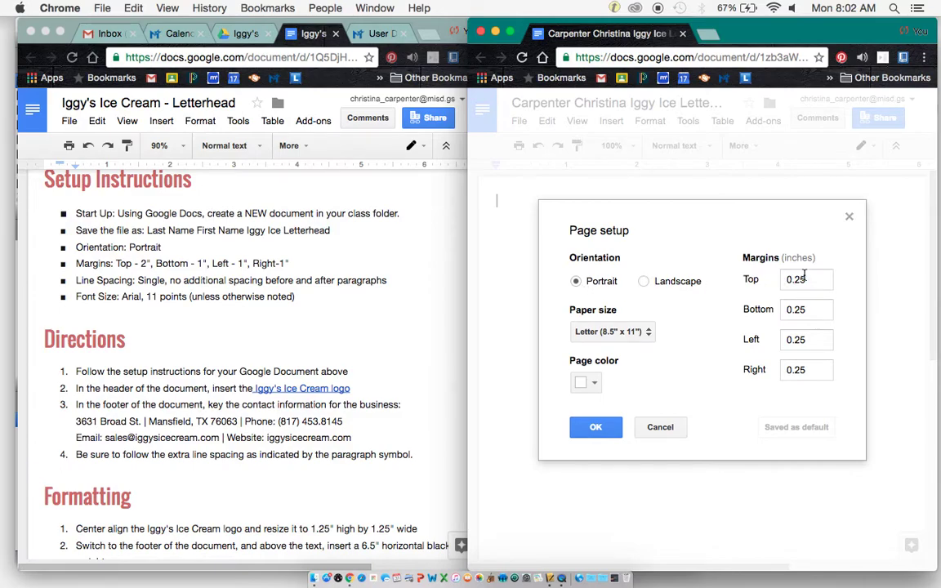
pyautogui.moveTo(811, 280); pyautogui.dragTo(774, 280)
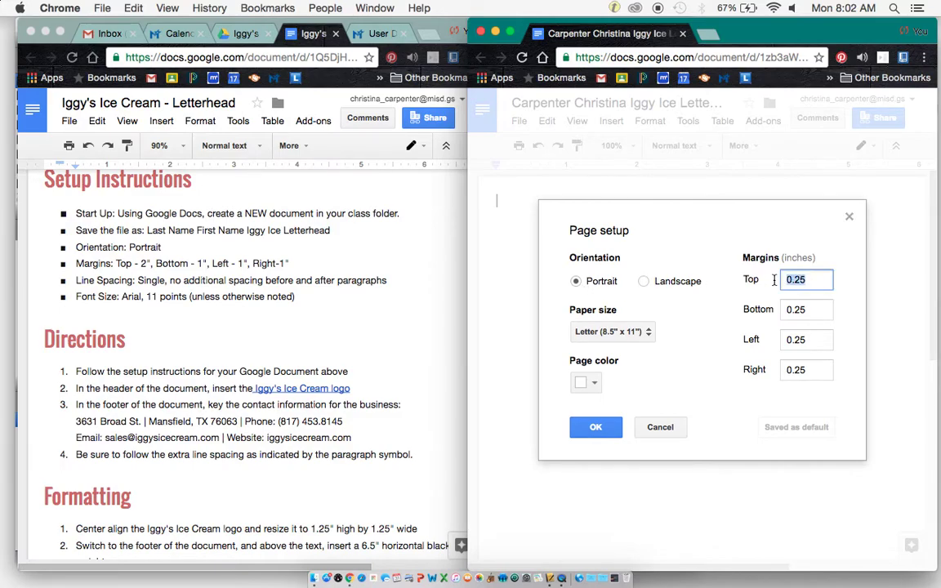
pyautogui.write('2.')
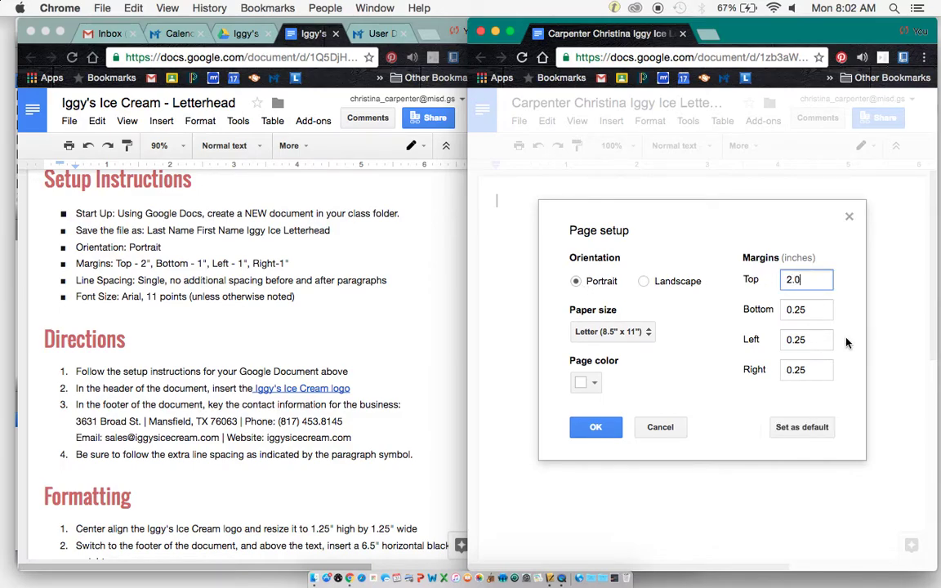
pyautogui.write('0')
pyautogui.moveTo(815, 308); pyautogui.dragTo(774, 309)
pyautogui.write('1')
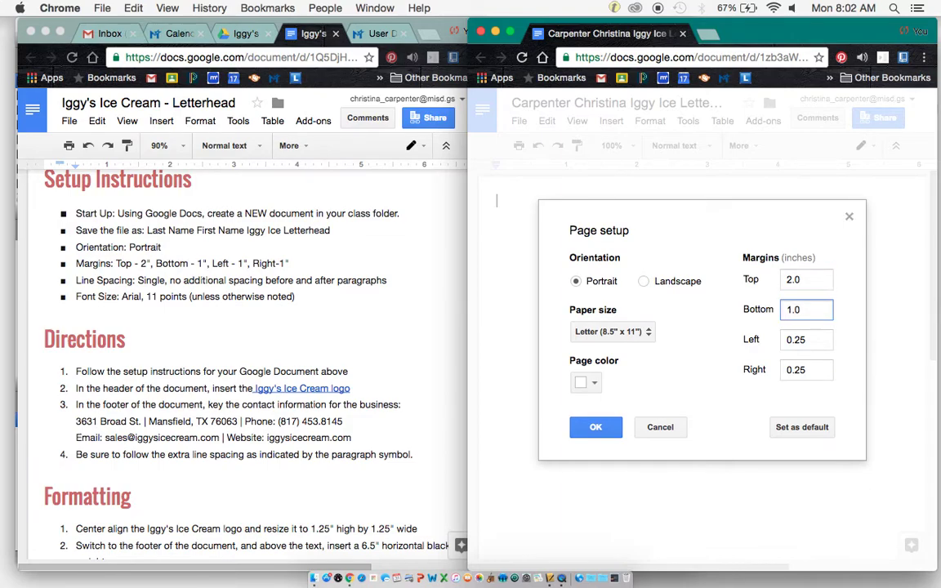
pyautogui.moveTo(811, 339); pyautogui.dragTo(785, 371)
pyautogui.write('1')
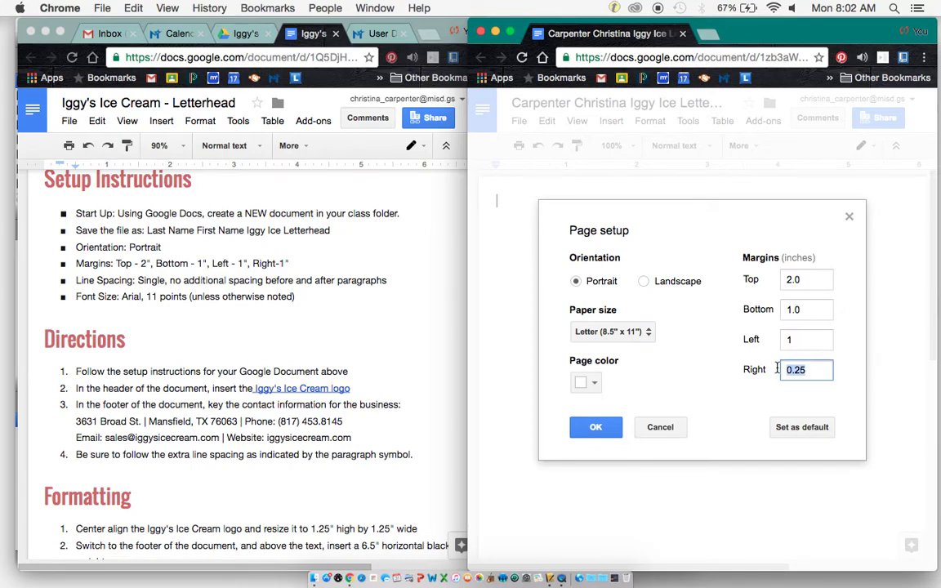
pyautogui.write('1')
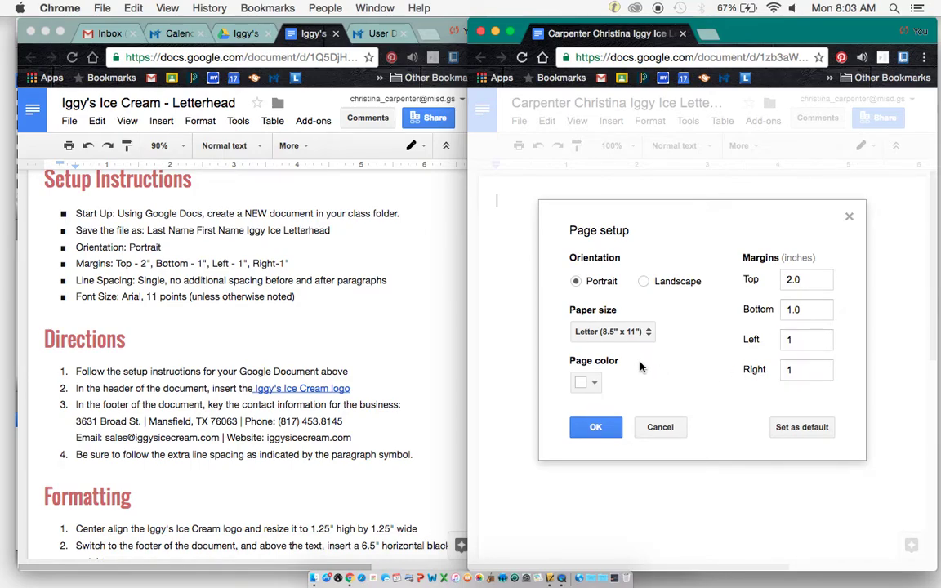
pyautogui.click(574, 429)
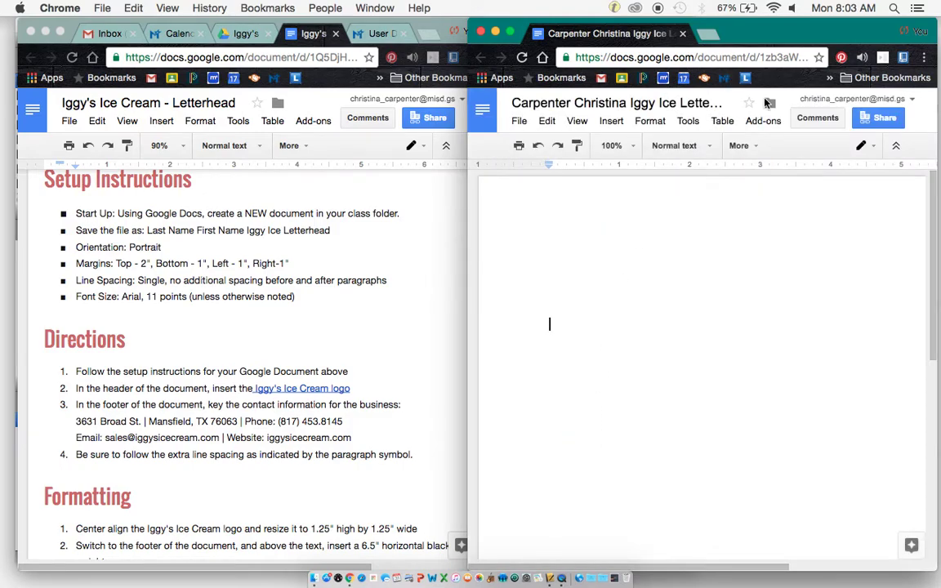
# Expand the toolbar's More options and bring the instructions document back into focus.
pyautogui.click(751, 147)
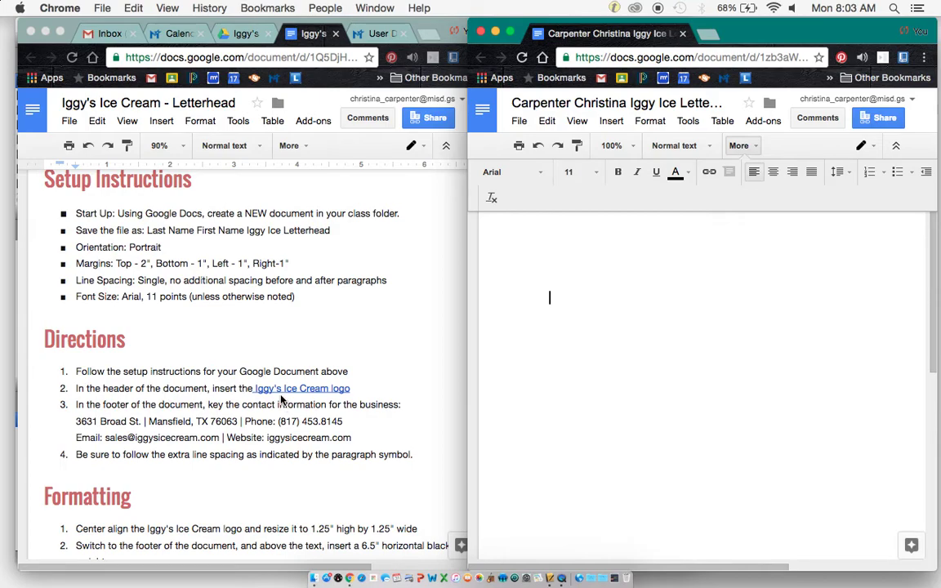
pyautogui.click(329, 390)
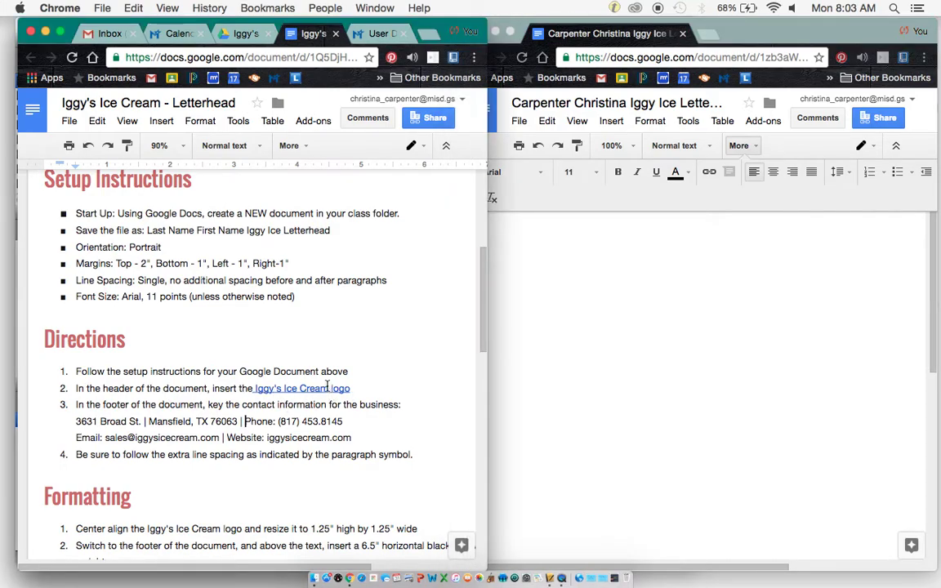
# Open the Iggy's Ice Cream-01.png logo in Drive and copy its share link.
pyautogui.click(288, 374)
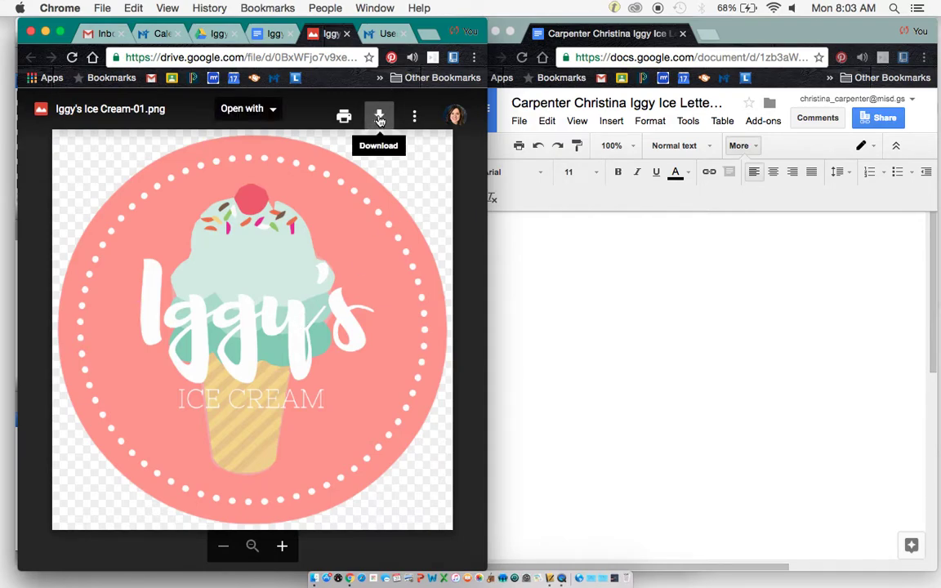
pyautogui.click(418, 118)
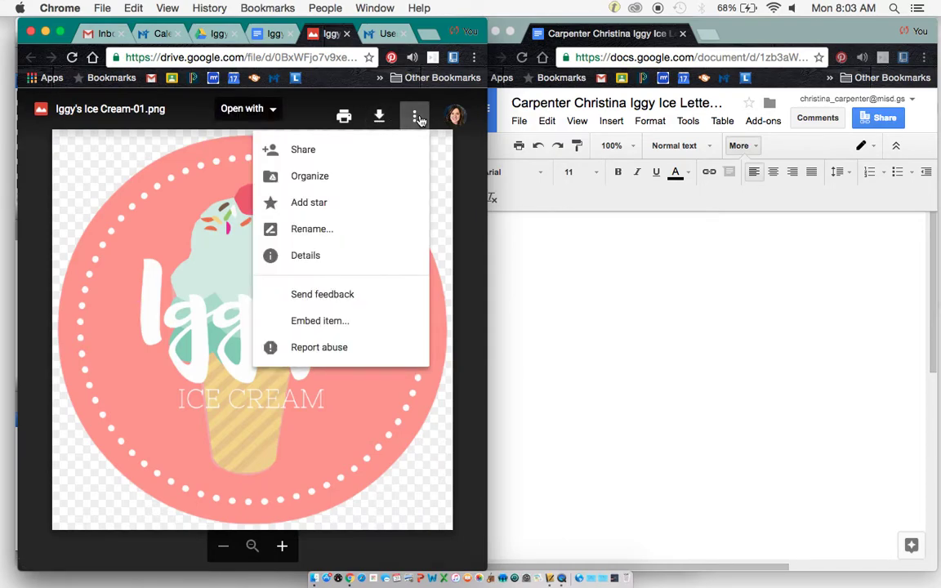
pyautogui.click(365, 147)
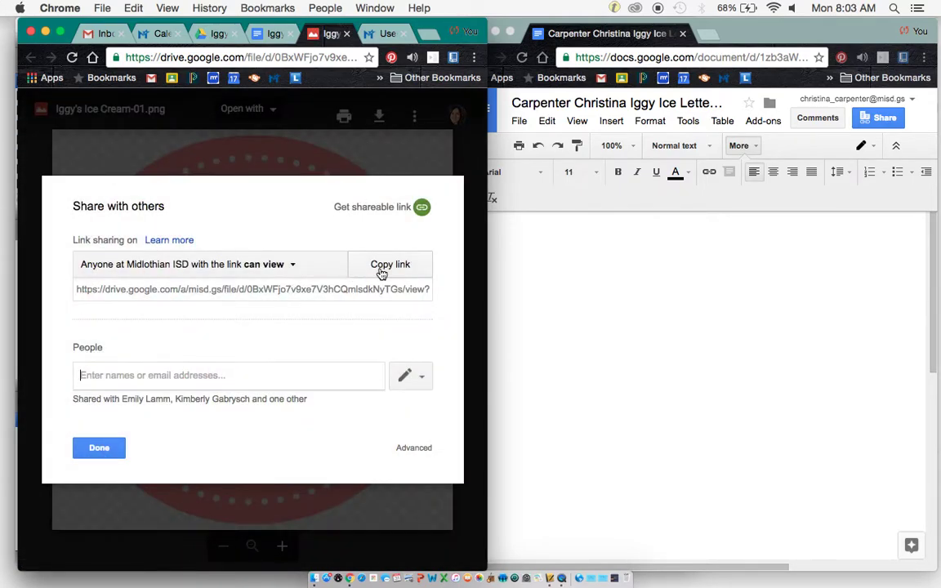
pyautogui.click(389, 267)
# Back in the letterhead, add a header to the page from the Insert menu.
pyautogui.click(559, 235)
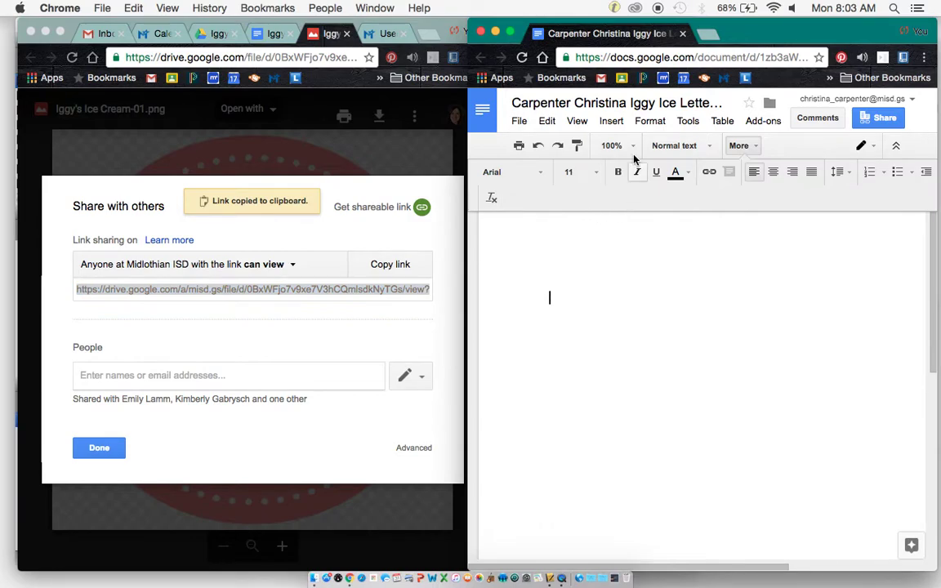
pyautogui.click(565, 123)
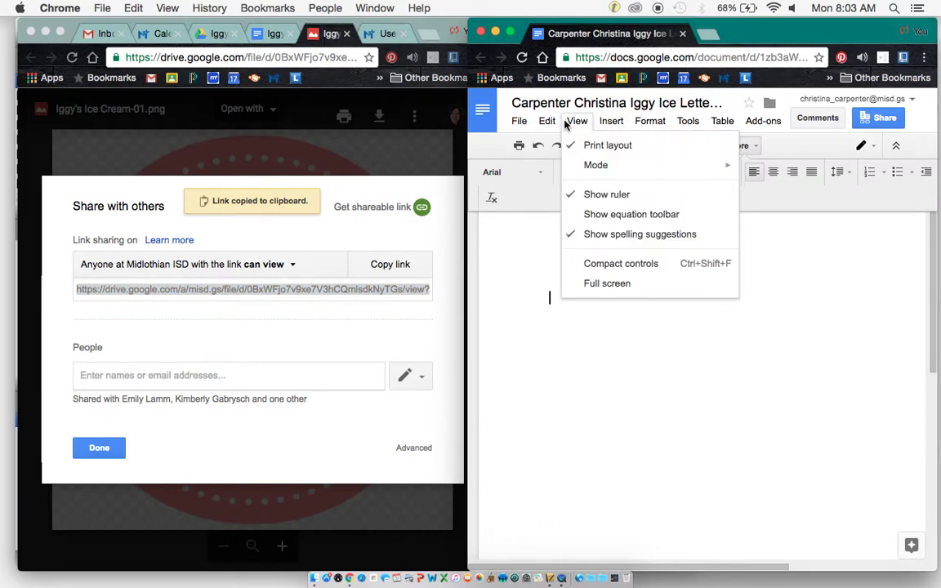
pyautogui.moveTo(614, 123)
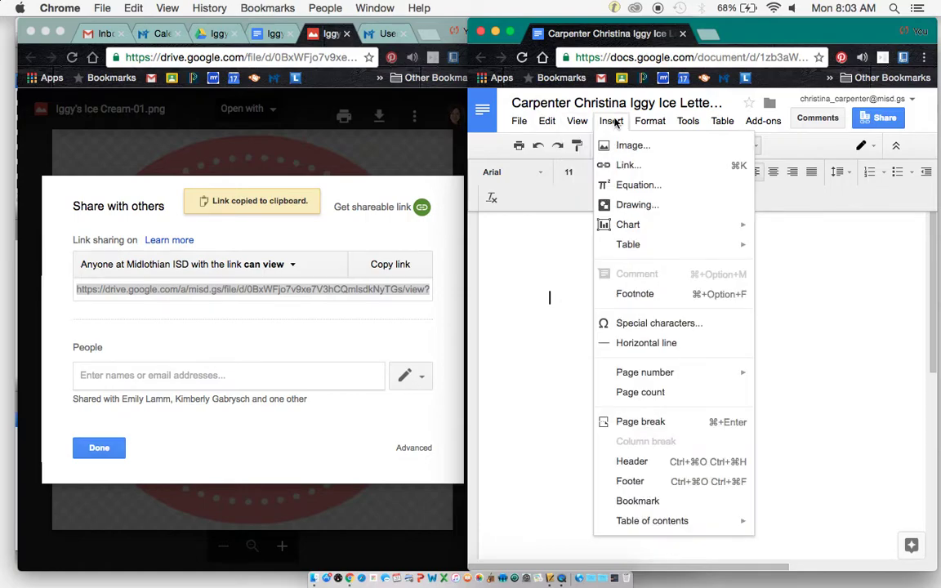
pyautogui.click(664, 462)
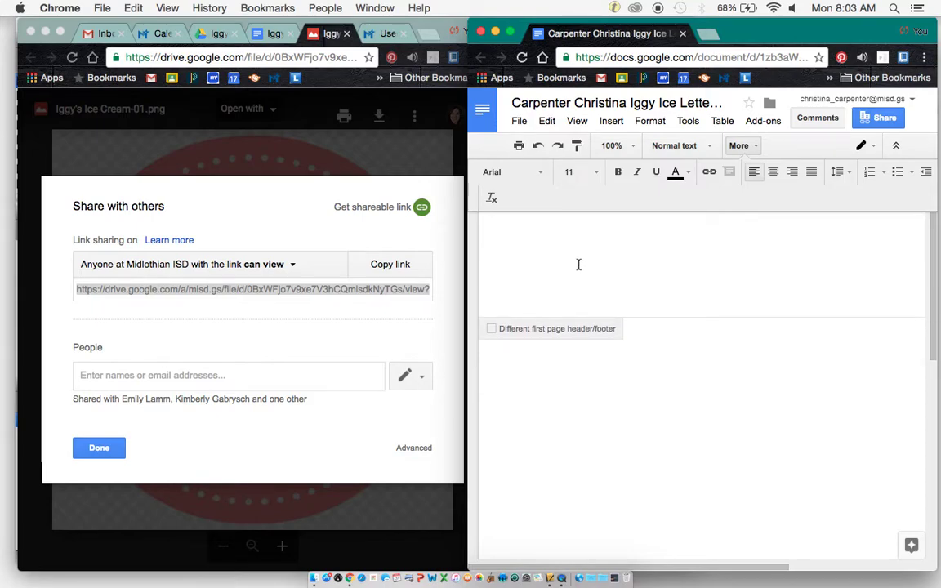
pyautogui.click(611, 120)
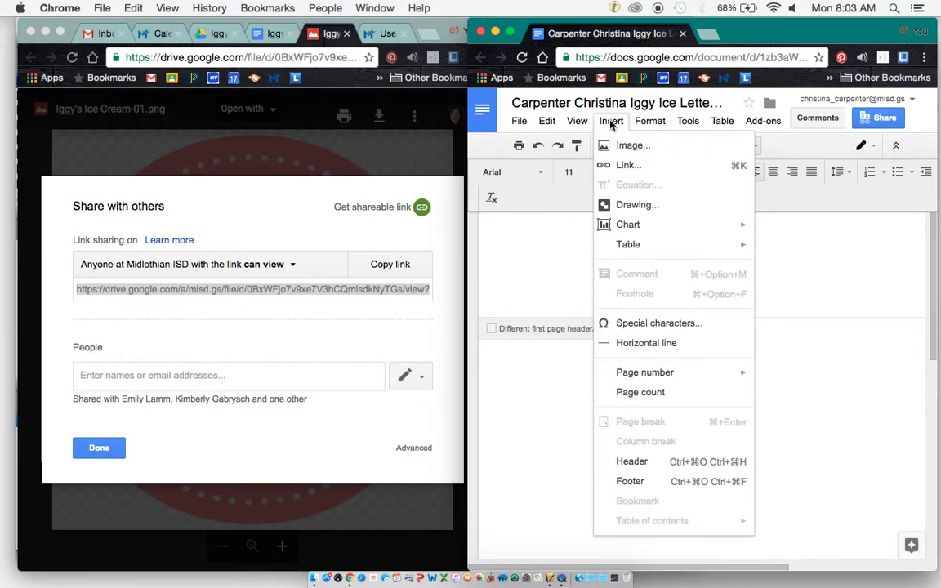
# Insert the logo into the header by URL using the copied Drive link, then close Drive's share dialog.
pyautogui.click(620, 145)
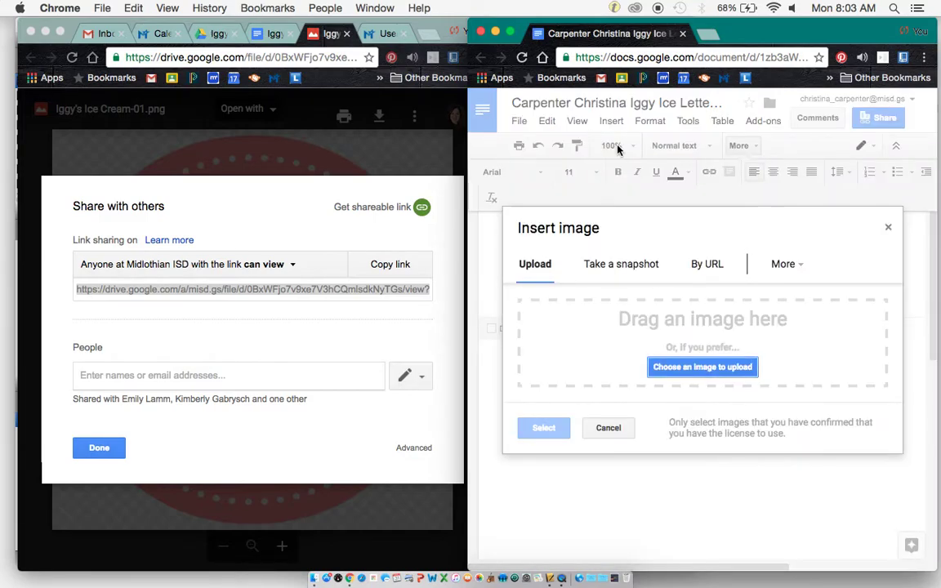
pyautogui.click(707, 264)
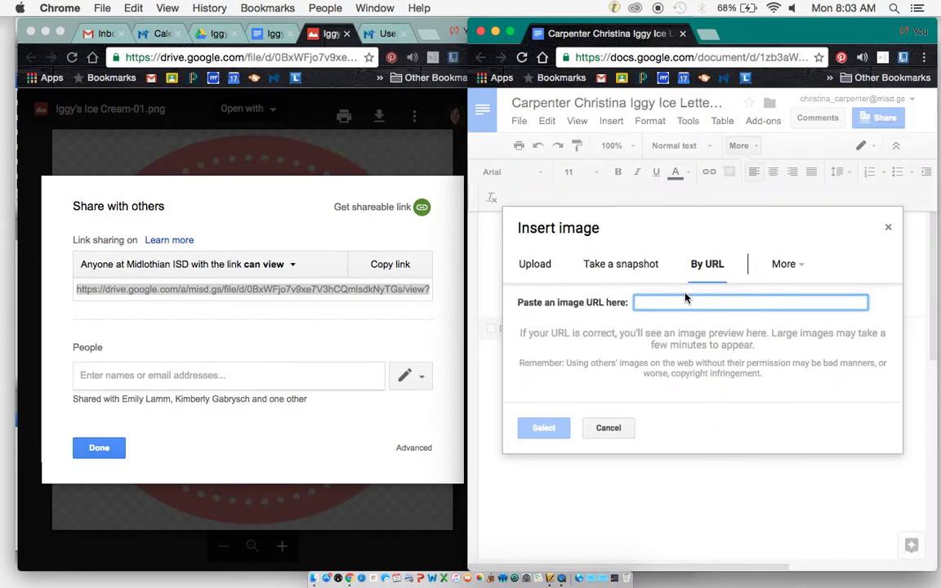
pyautogui.press('super+v')
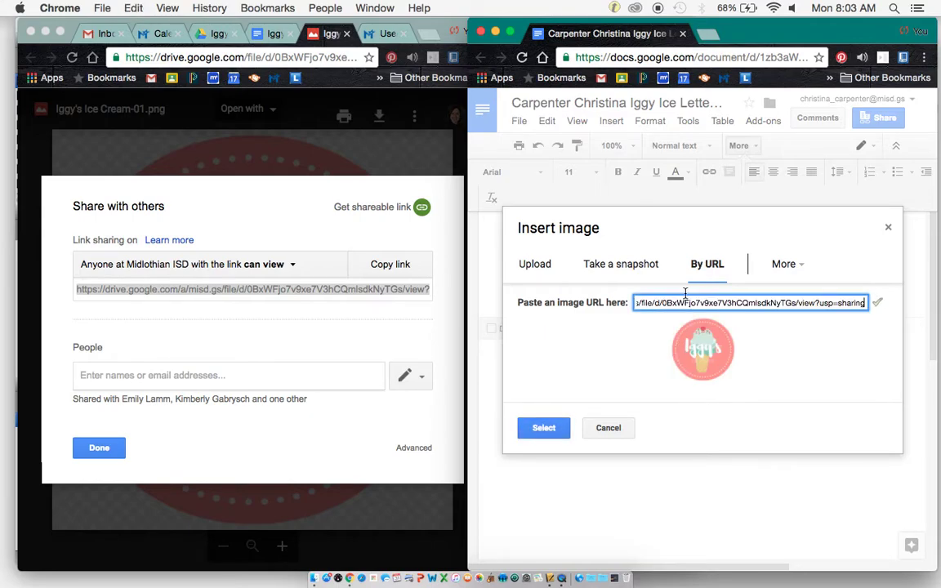
pyautogui.click(539, 431)
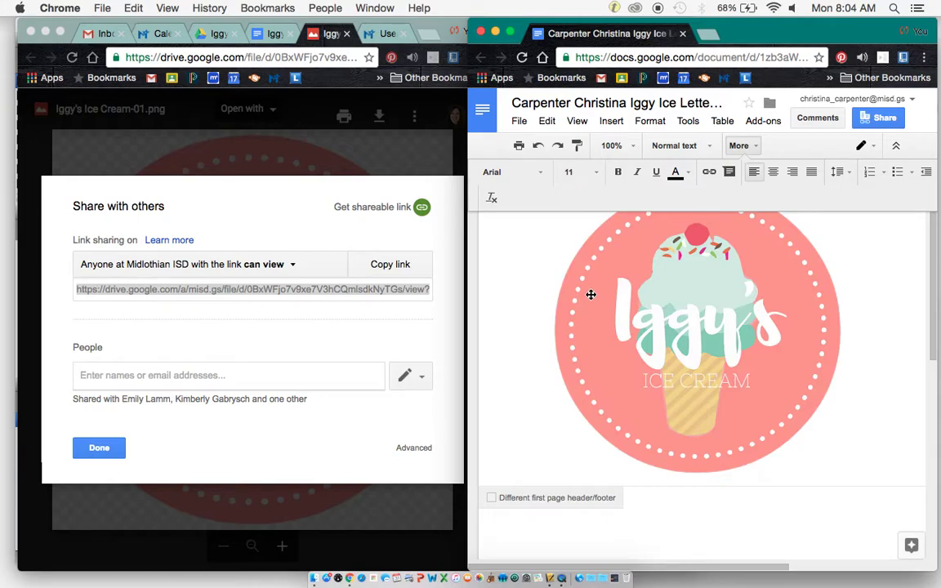
pyautogui.click(96, 451)
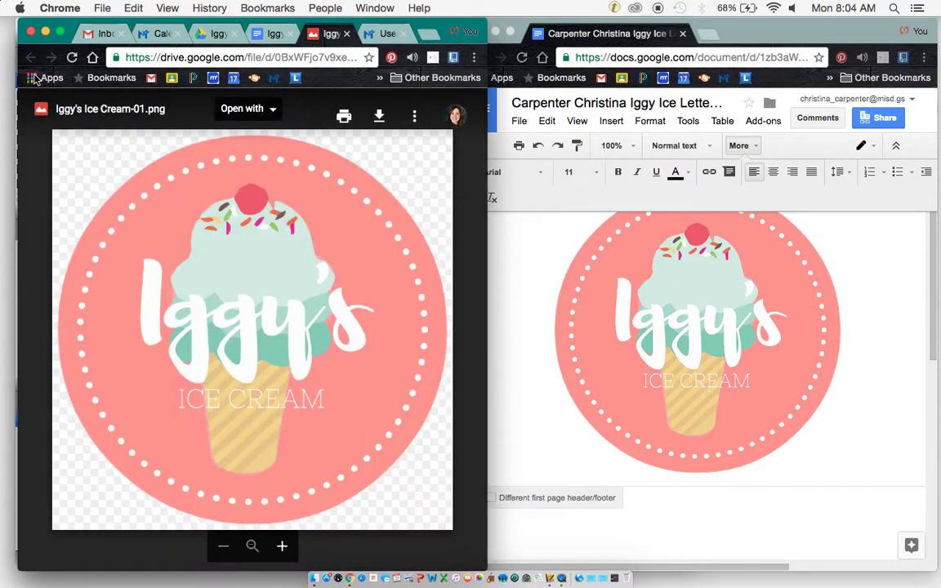
# Close the Drive logo tab, dismiss the link popup, and check the logo in the header.
pyautogui.click(346, 34)
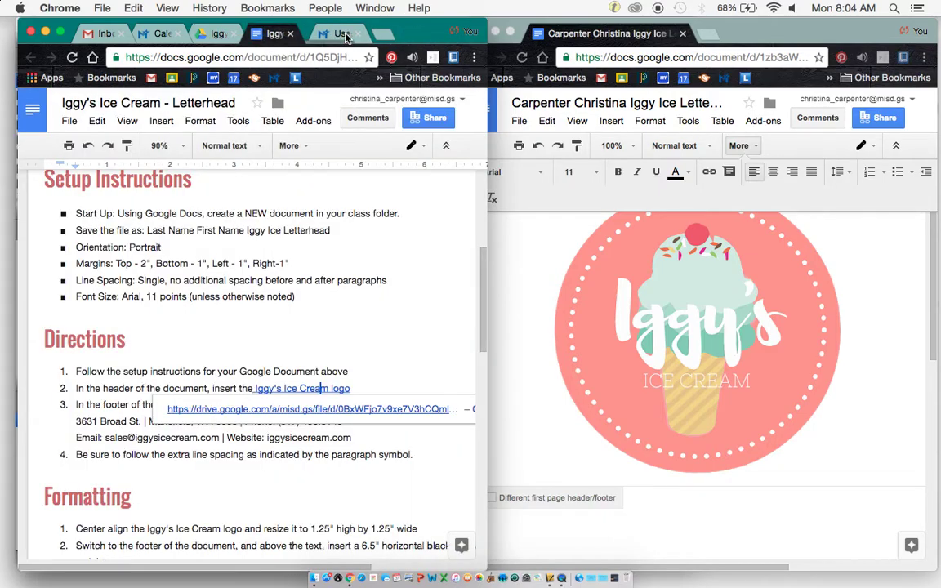
pyautogui.click(339, 331)
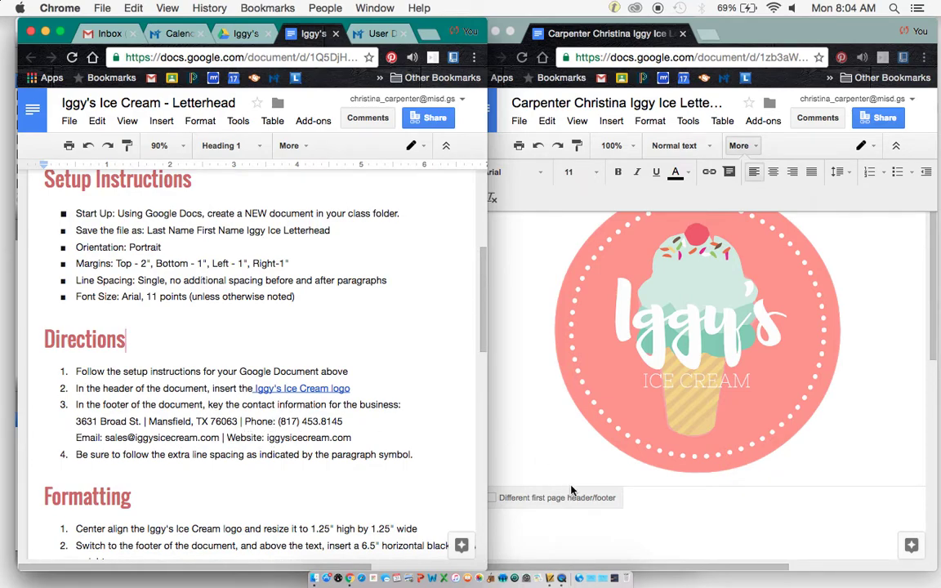
pyautogui.scroll(-5, 572, 490)
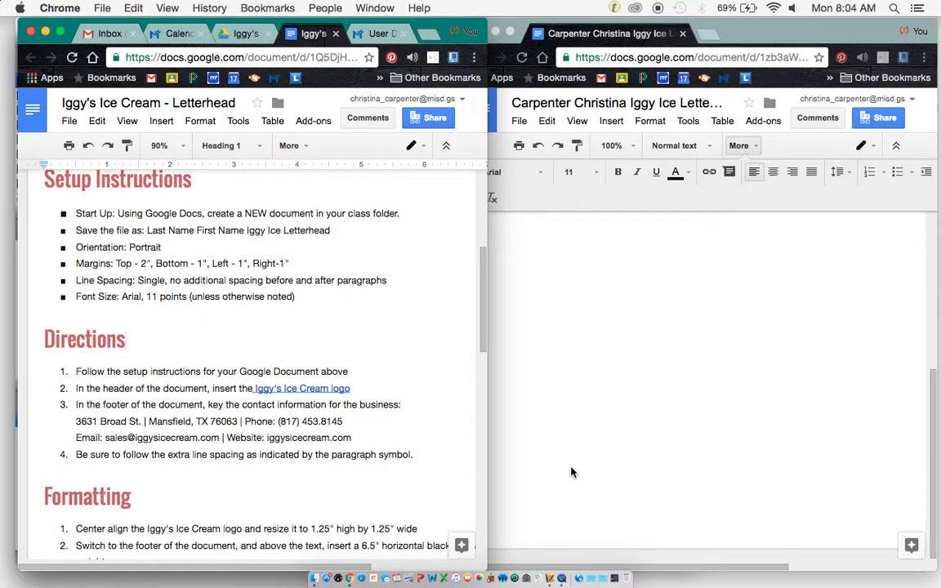
pyautogui.scroll(3, 572, 472)
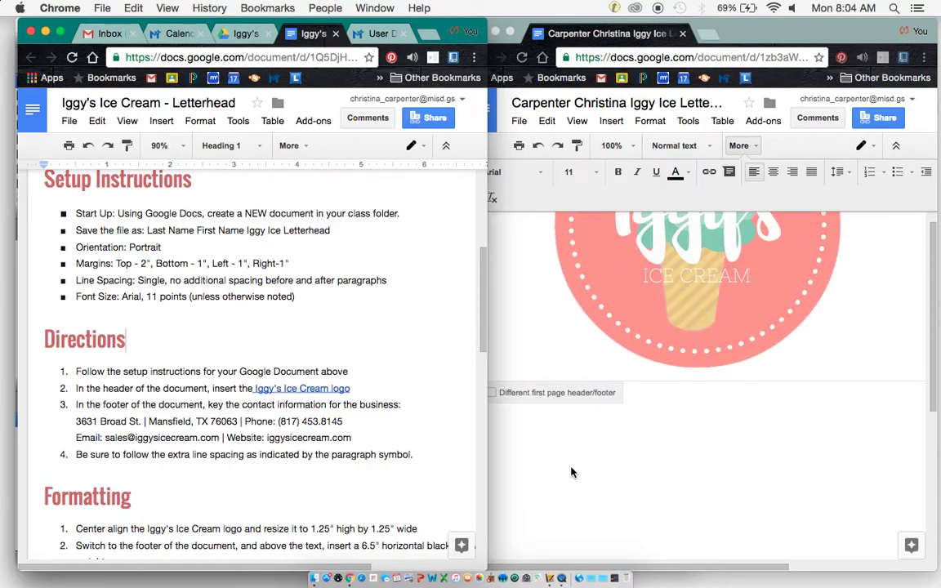
pyautogui.scroll(2, 572, 472)
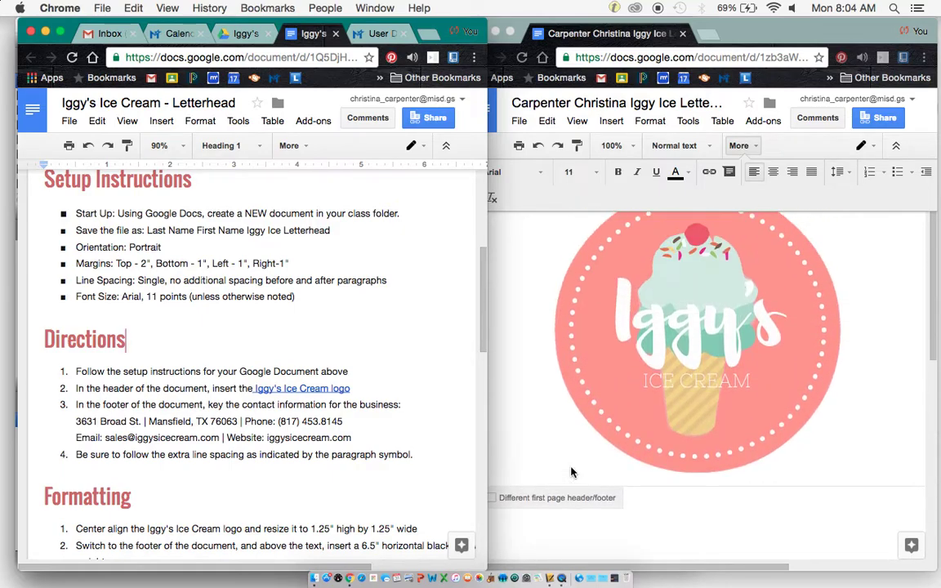
# Add a footer to the letterhead page.
pyautogui.click(611, 121)
pyautogui.click(611, 121)
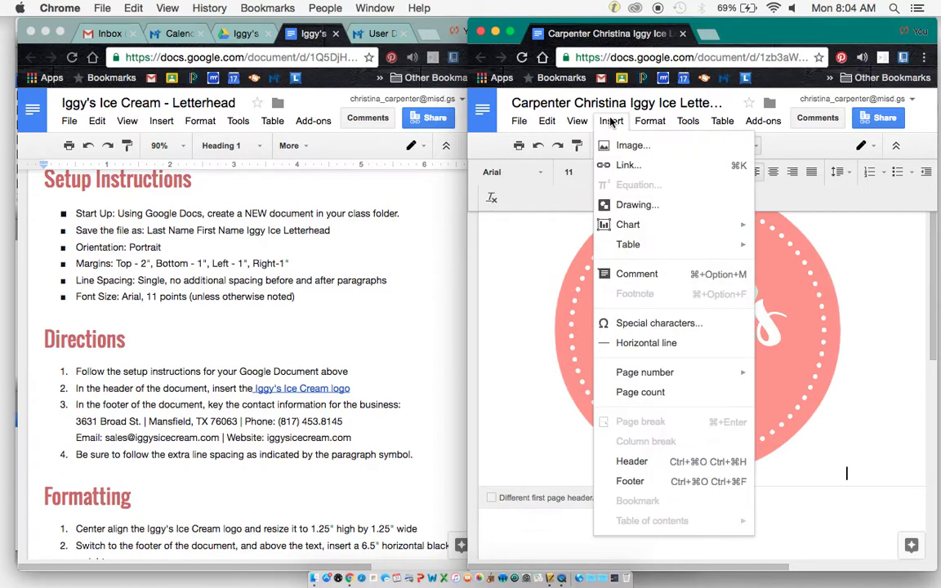
pyautogui.click(630, 481)
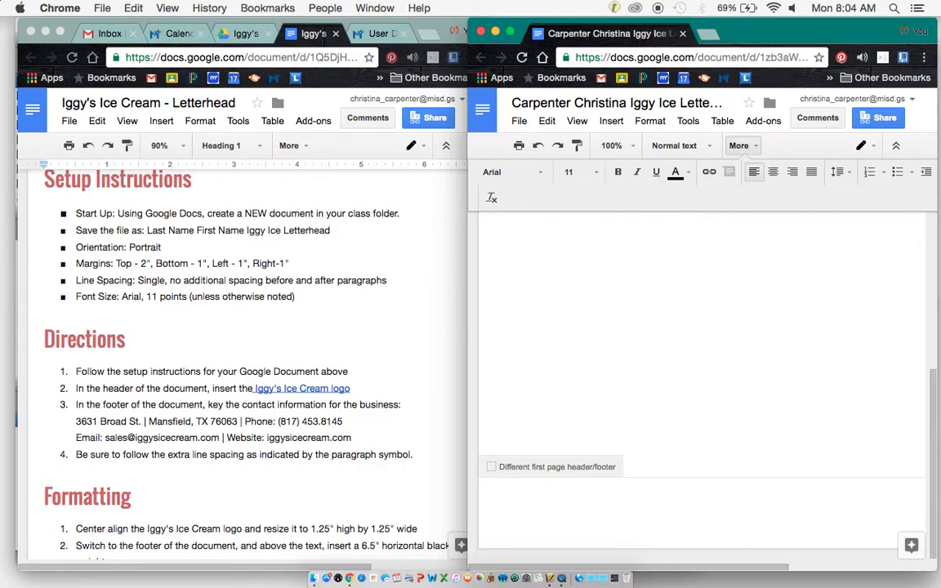
# Type the business address and phone line, then an e-mail and website line, and select both.
pyautogui.write('3631 Broad St. |')
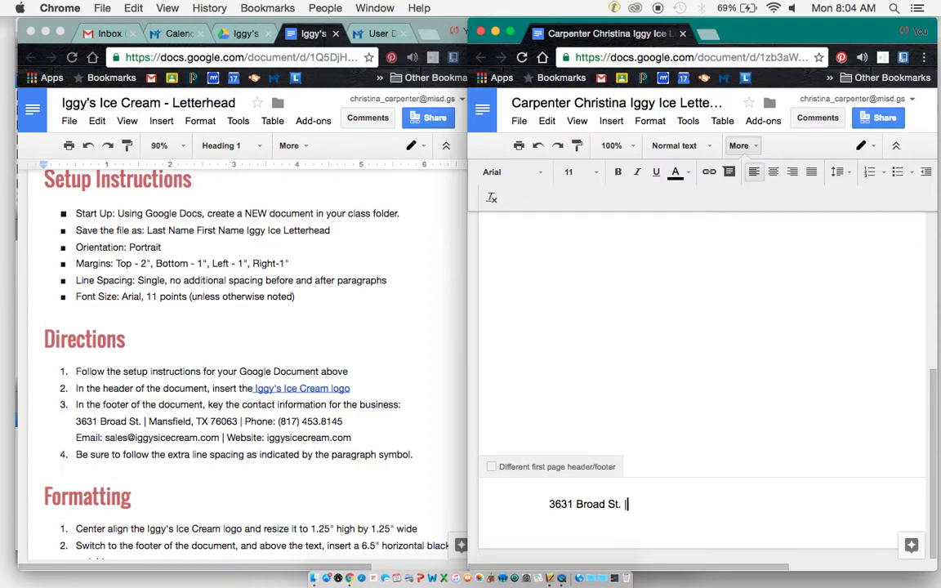
pyautogui.write('Mansfield, TX')
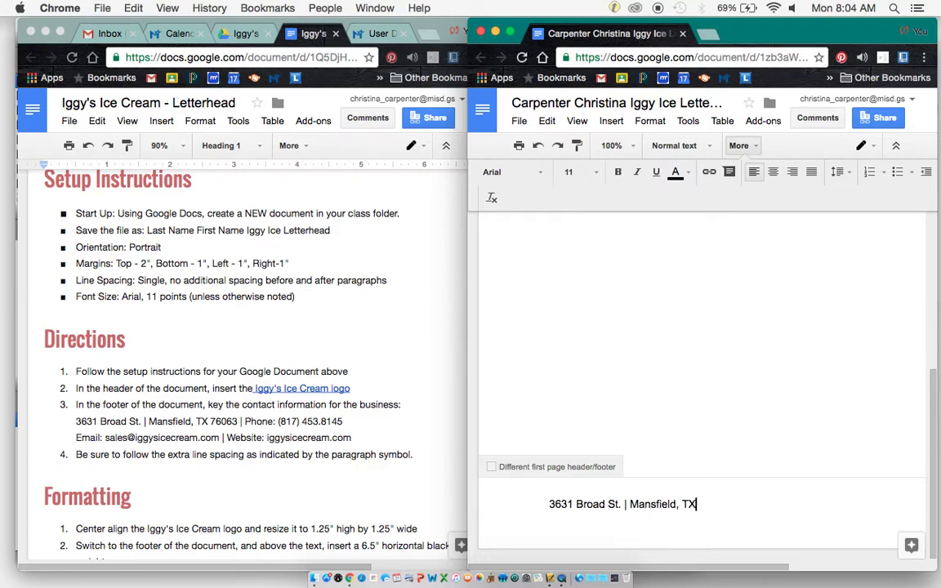
pyautogui.write(' 76063 | Phone ')
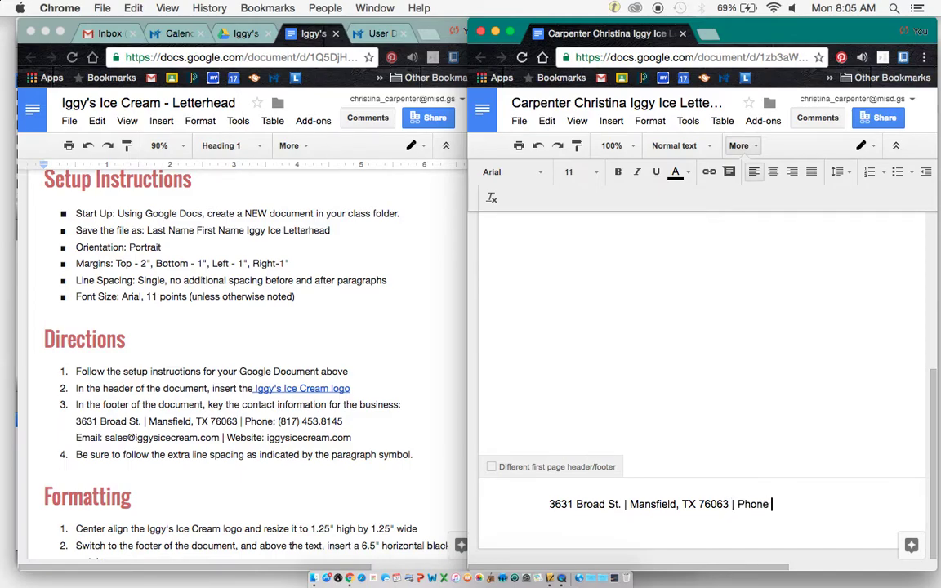
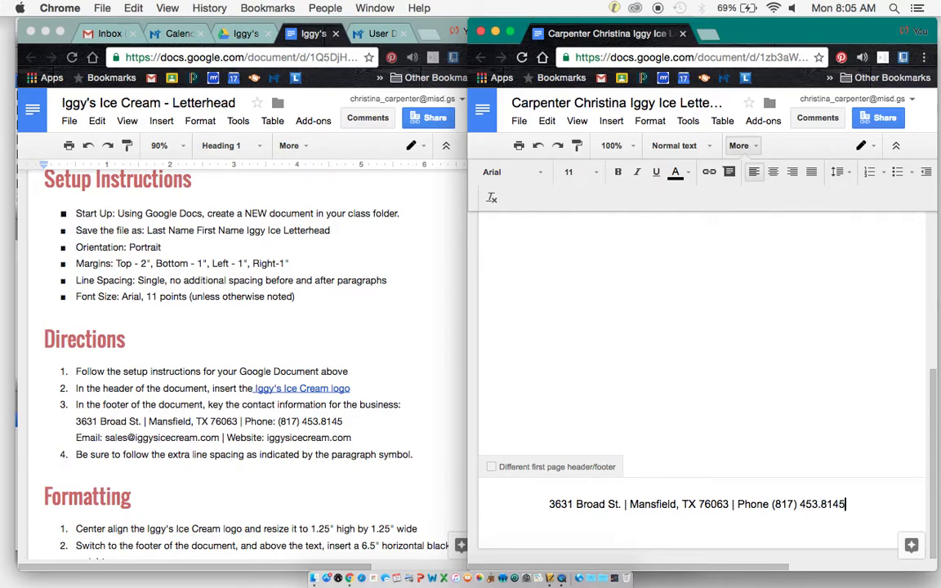
pyautogui.press('Return')
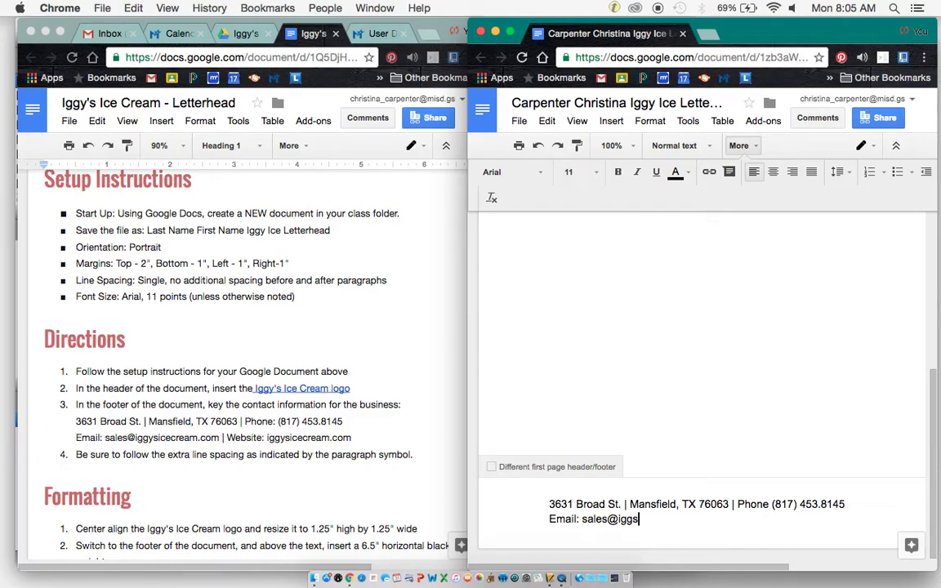
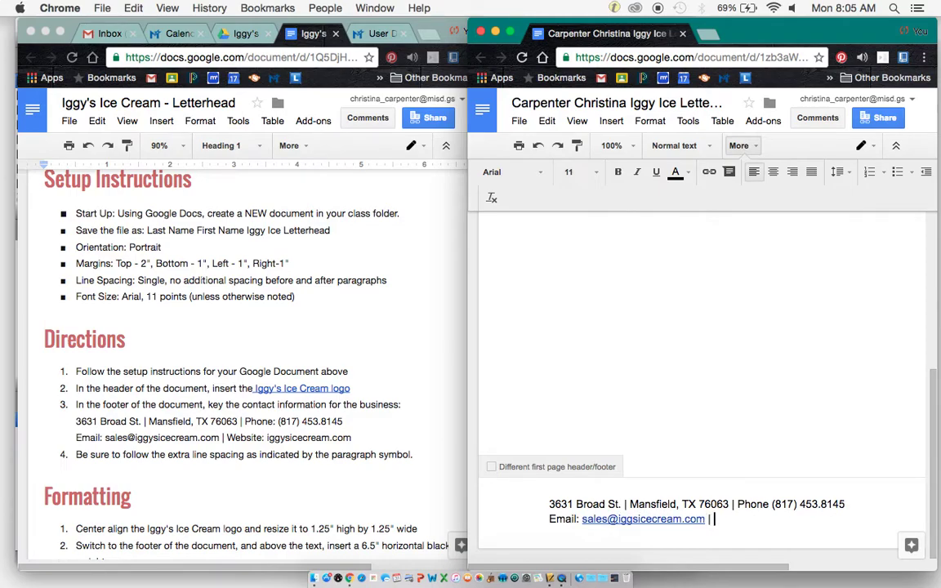
pyautogui.write(' Website: iggys')
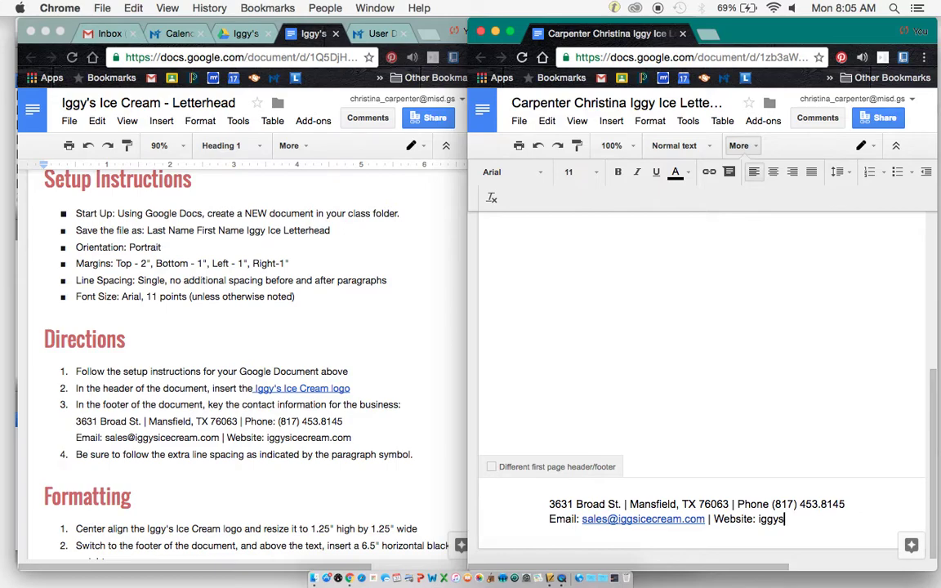
pyautogui.write('icecream.com')
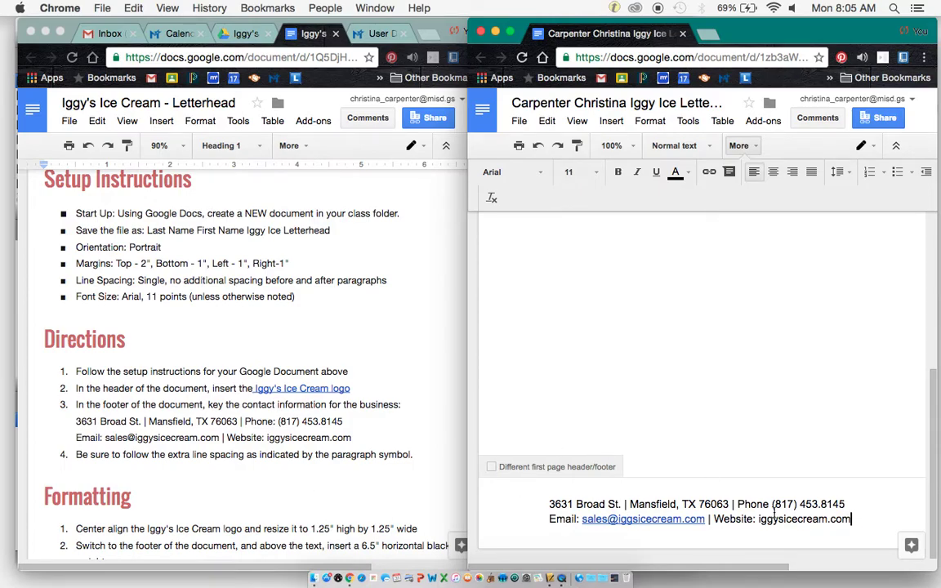
pyautogui.moveTo(855, 519); pyautogui.dragTo(537, 505)
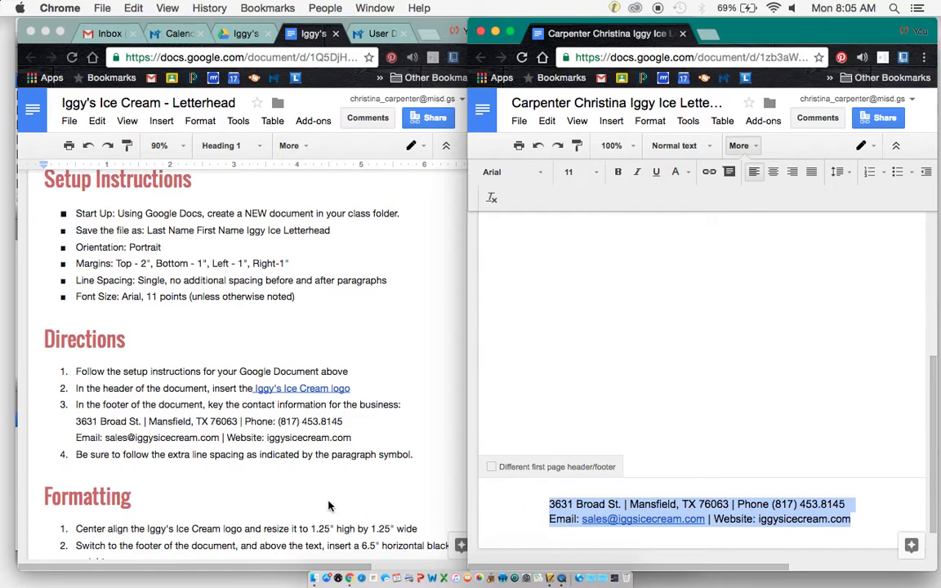
# Change the two selected footer lines to 9 pt, then scroll back up to the header.
pyautogui.scroll(-5, 327, 505)
pyautogui.scroll(-1, 328, 507)
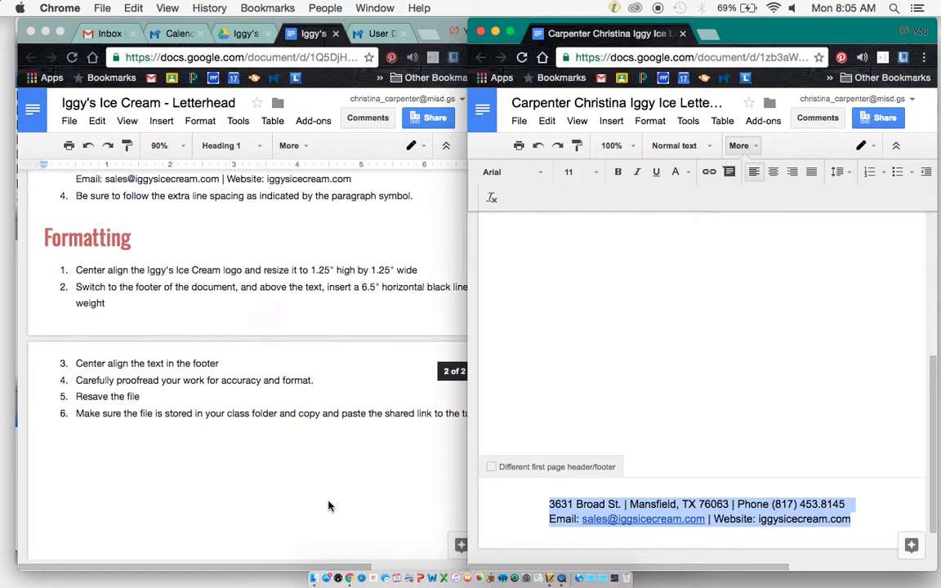
pyautogui.click(596, 171)
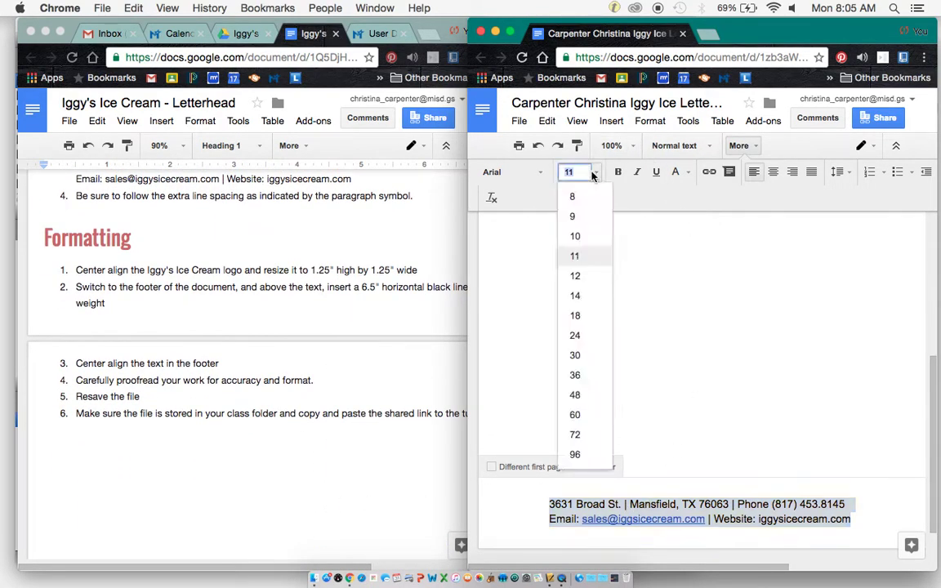
pyautogui.click(572, 216)
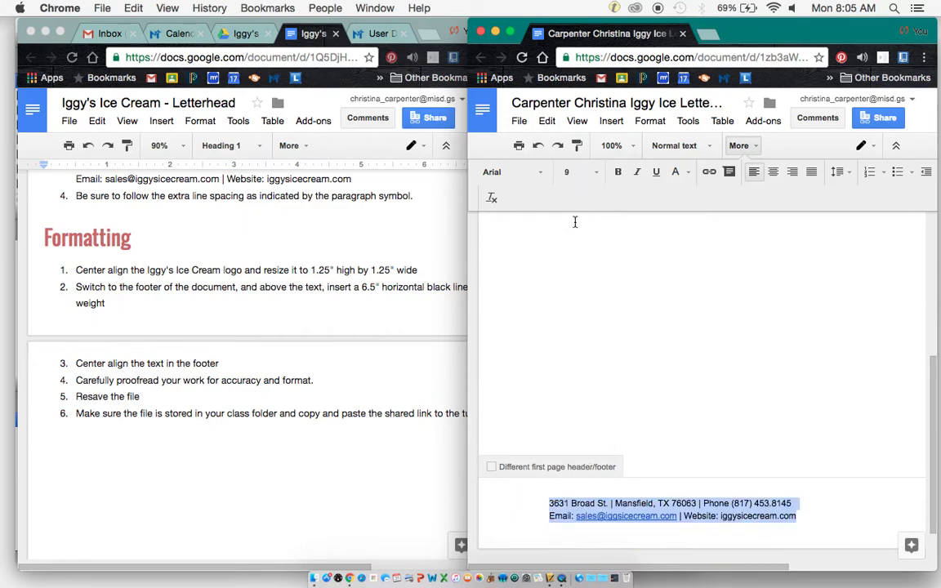
pyautogui.click(782, 492)
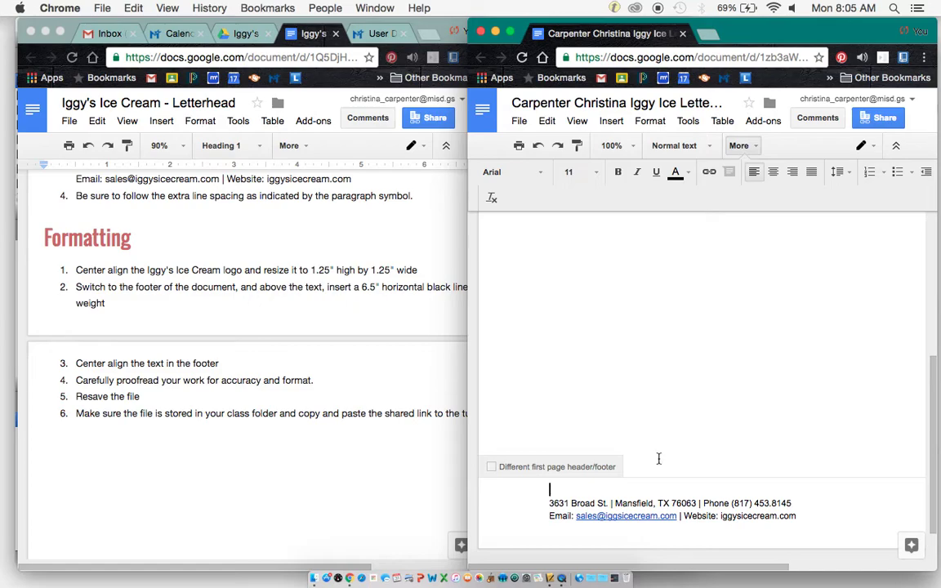
pyautogui.scroll(3, 276, 295)
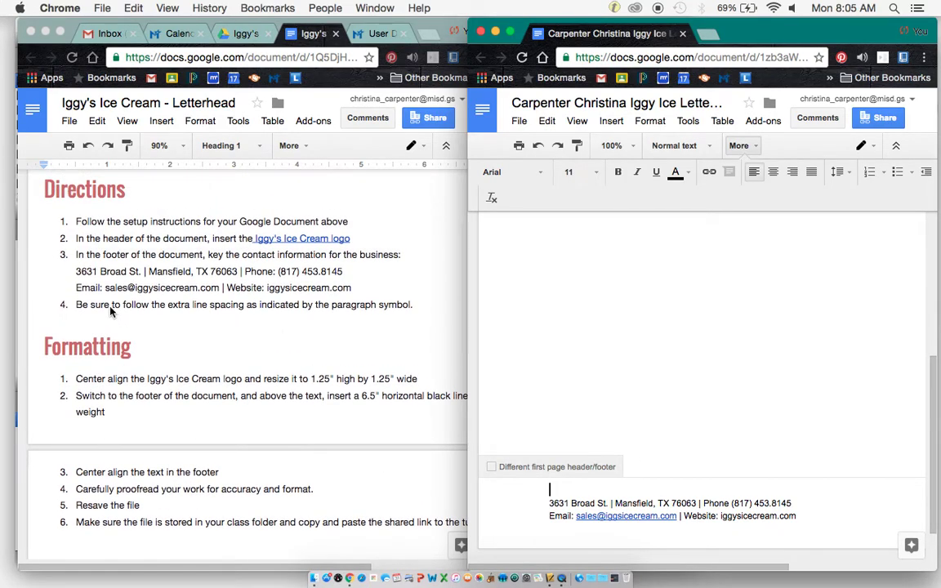
pyautogui.scroll(-3, 111, 384)
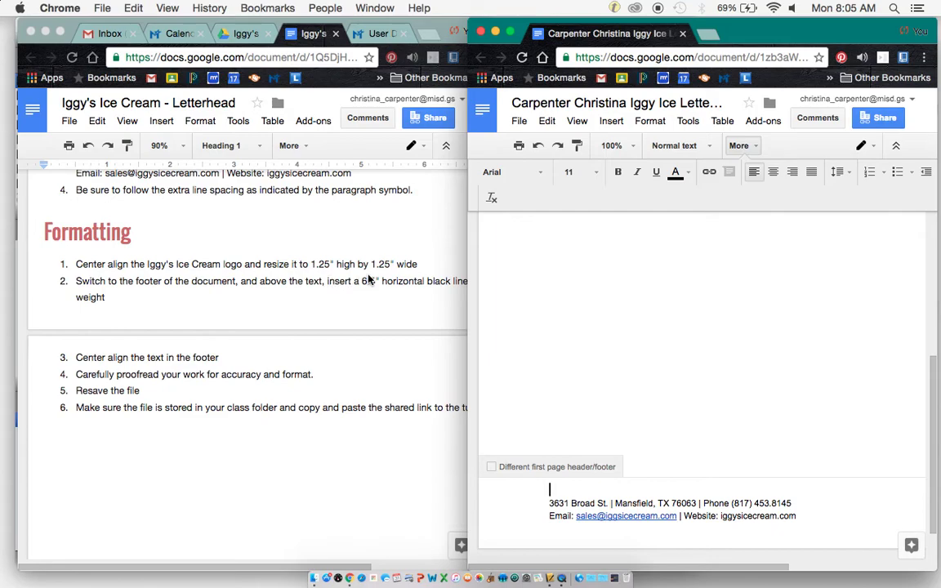
pyautogui.scroll(10, 586, 298)
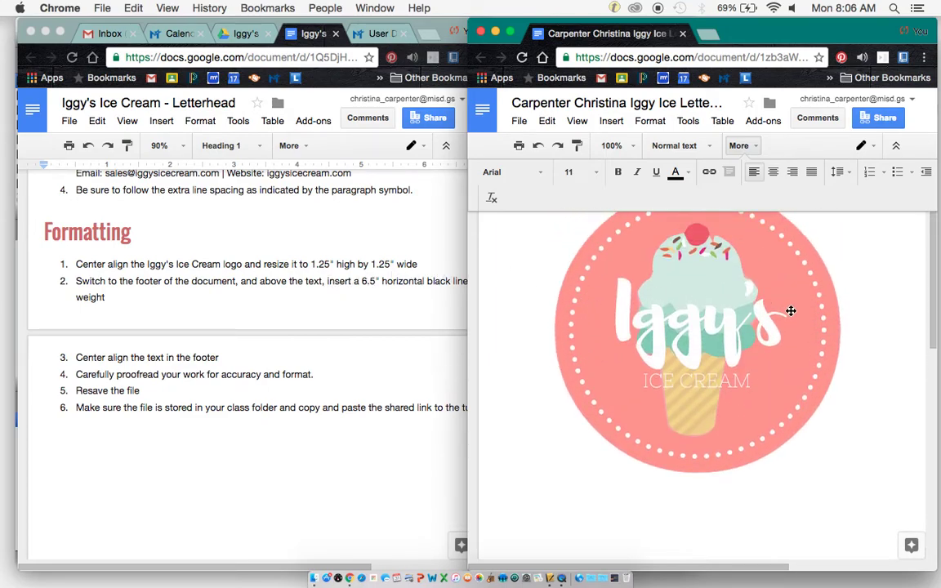
# Center-align the Iggy's logo in the header and drag a corner handle to shrink it.
pyautogui.click(791, 310)
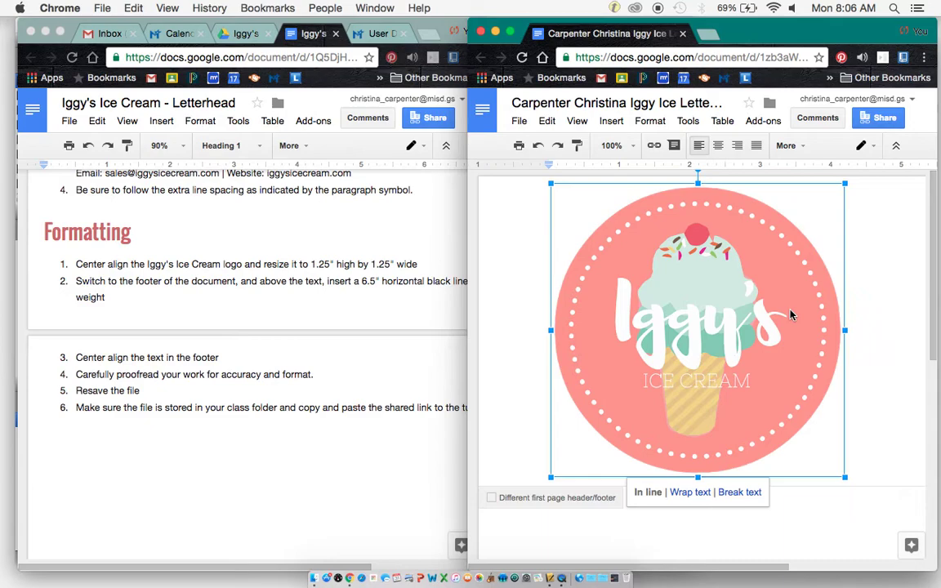
pyautogui.click(719, 145)
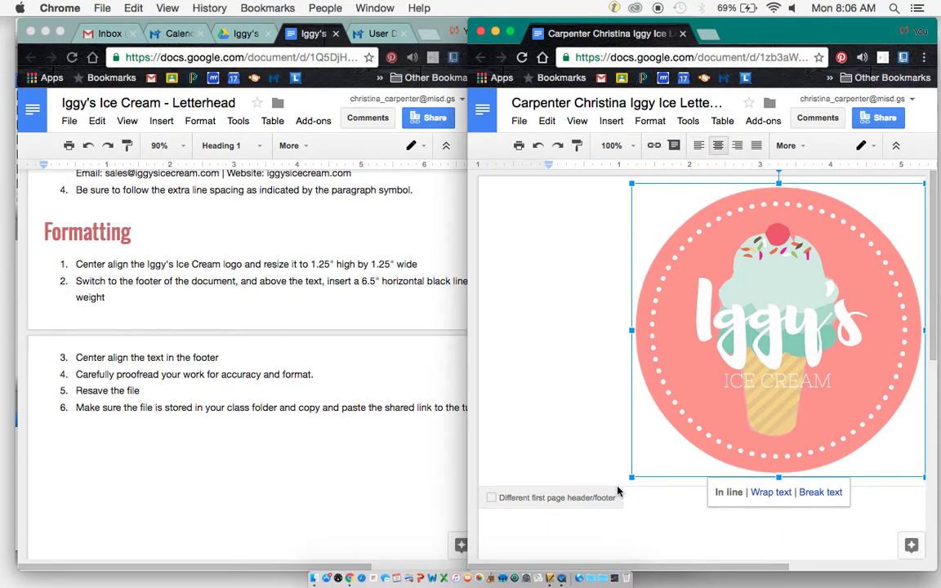
pyautogui.moveTo(629, 480); pyautogui.dragTo(724, 384)
pyautogui.moveTo(723, 311); pyautogui.dragTo(732, 300)
# Try the logo's Image options and Crop image from its context menu, then reselect it.
pyautogui.hscroll(5, 800, 357)
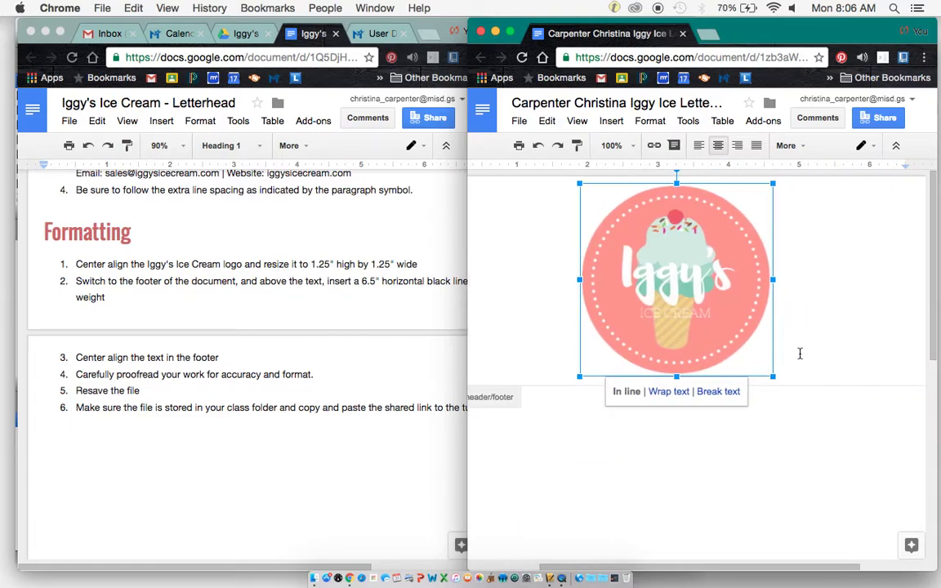
pyautogui.rightClick(638, 266)
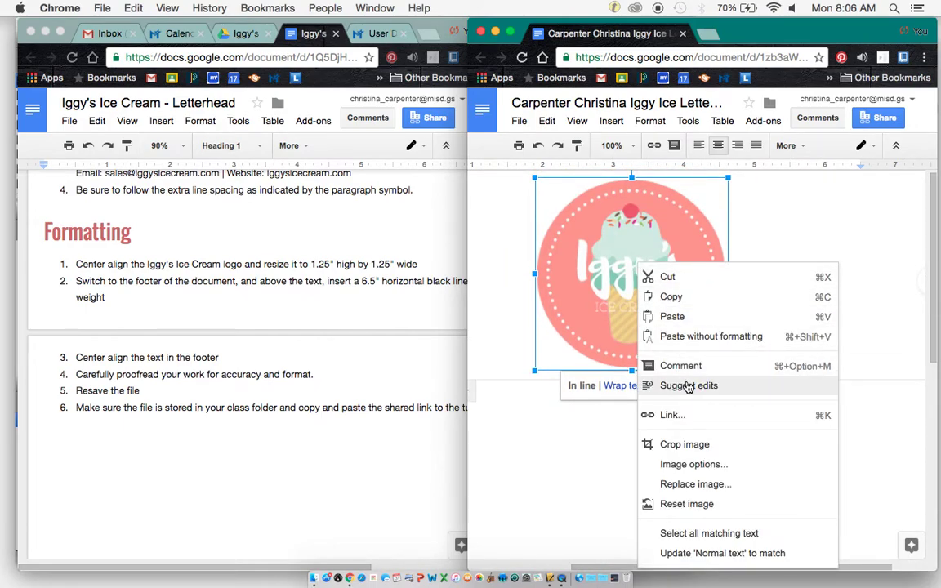
pyautogui.click(705, 467)
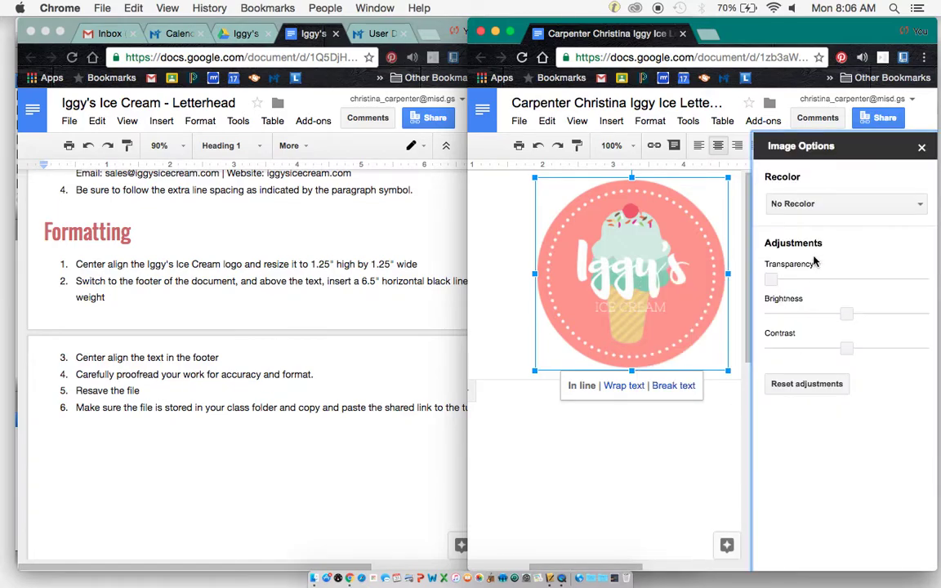
pyautogui.click(921, 147)
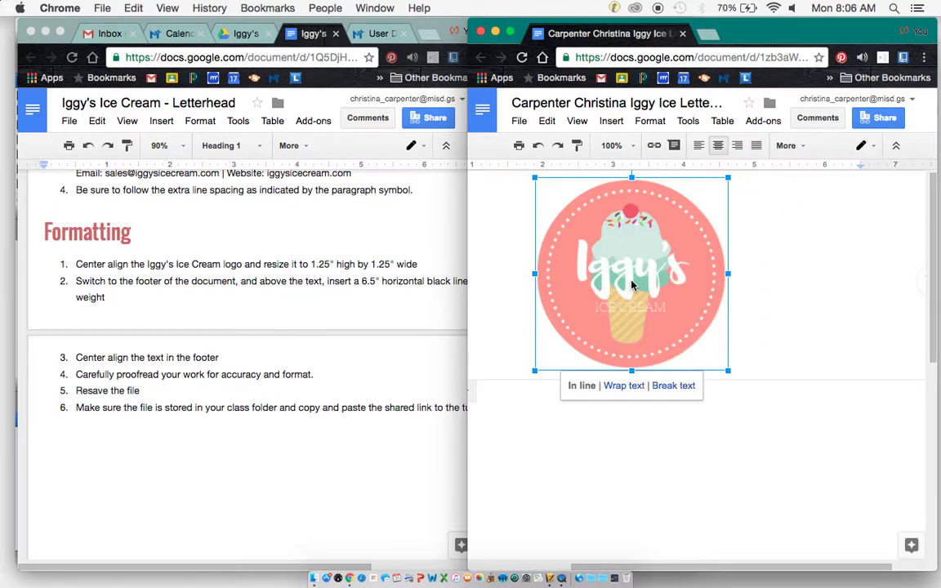
pyautogui.rightClick(633, 283)
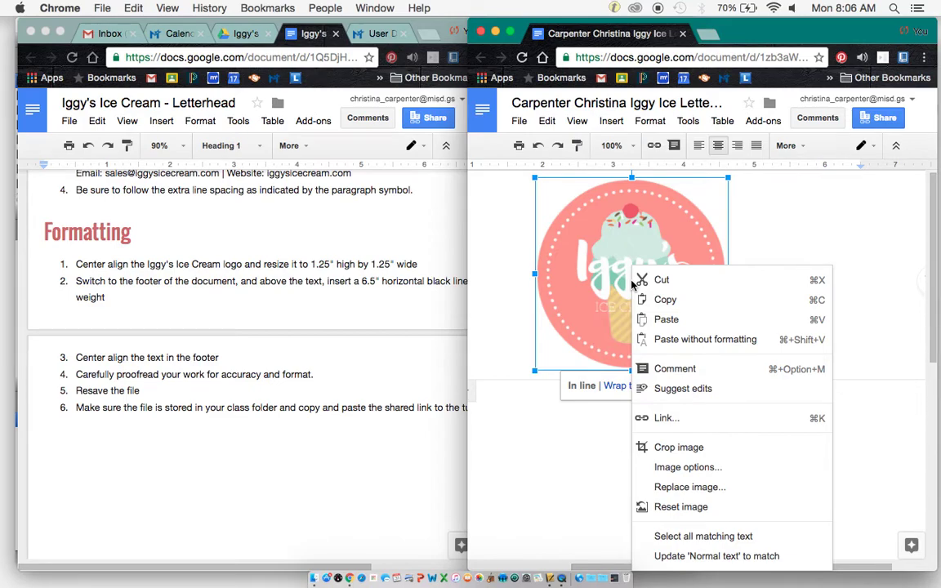
pyautogui.click(660, 448)
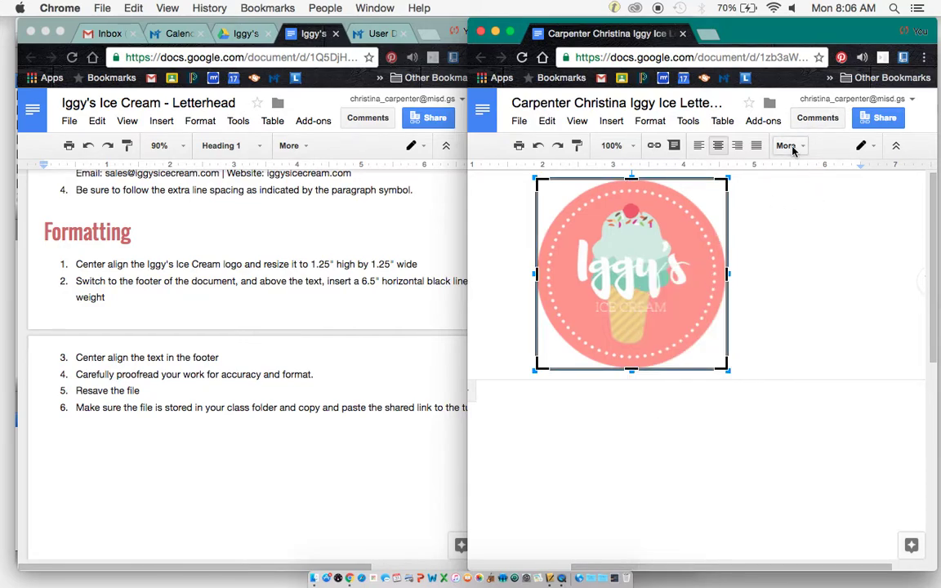
pyautogui.click(808, 288)
pyautogui.click(639, 281)
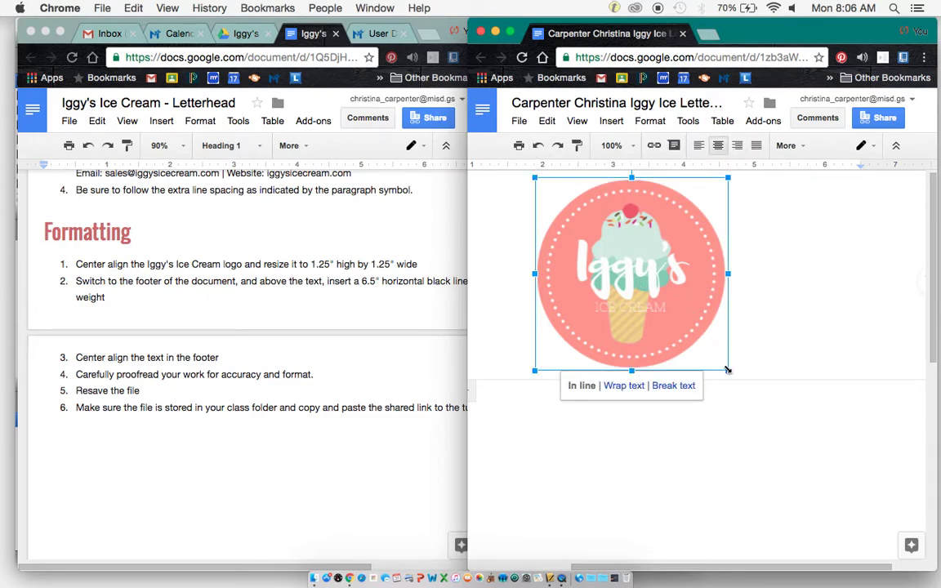
# Shrink the header logo down to a small square icon.
pyautogui.moveTo(728, 370); pyautogui.dragTo(617, 288)
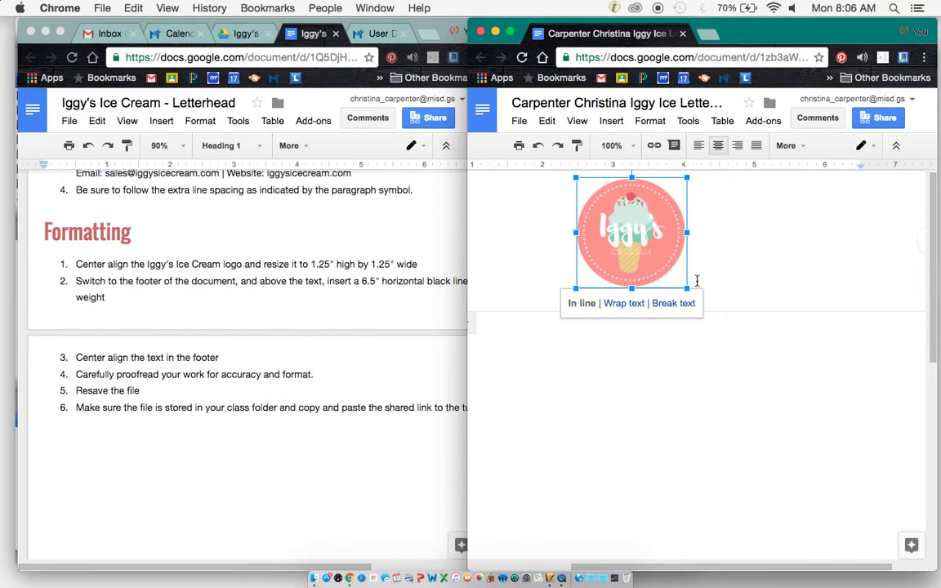
pyautogui.moveTo(687, 290); pyautogui.dragTo(660, 263)
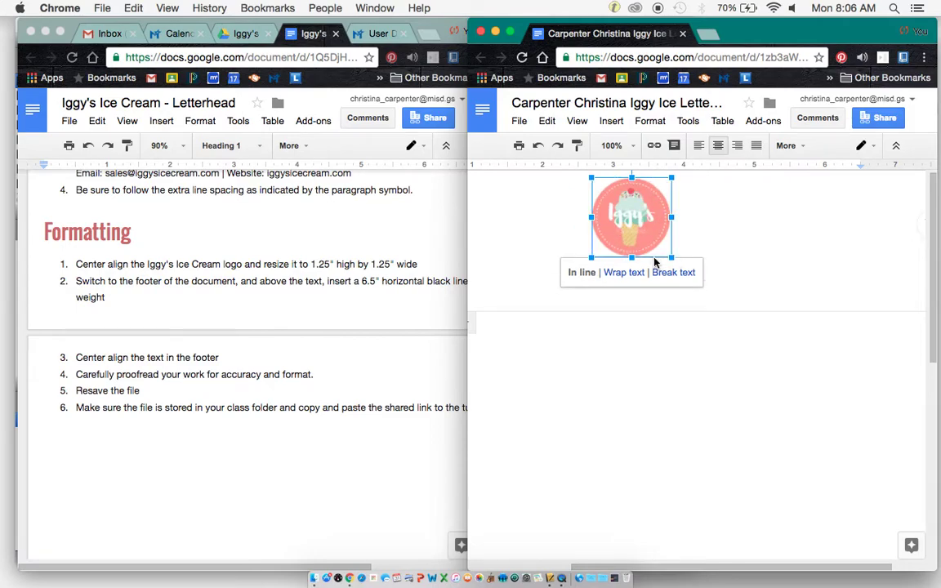
pyautogui.click(740, 252)
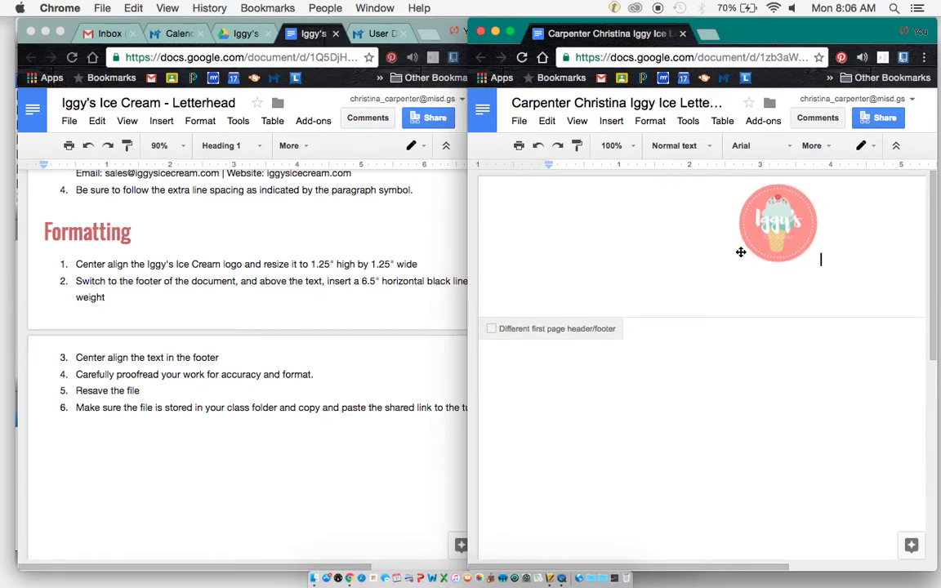
# Deselect the logo and scroll down to the footer's contact lines.
pyautogui.click(776, 217)
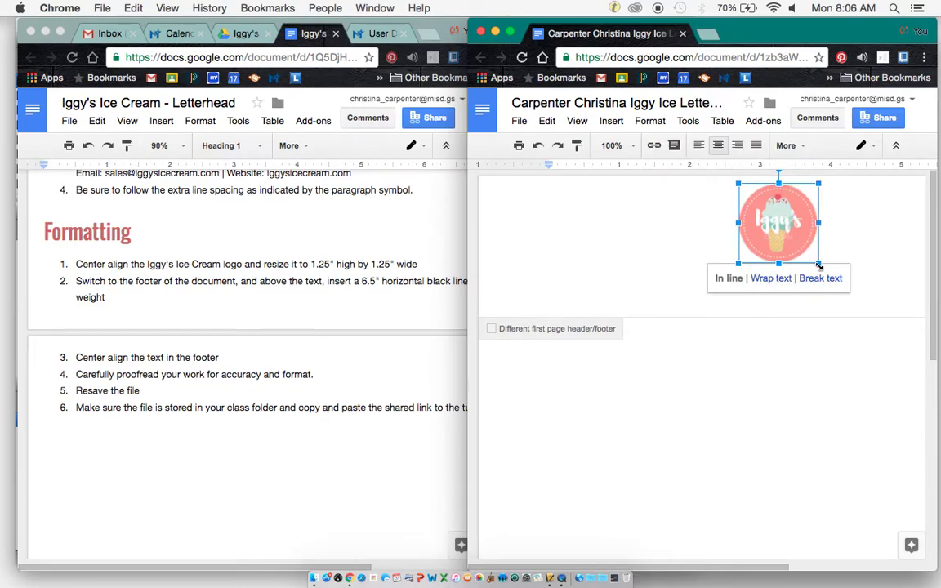
pyautogui.click(889, 217)
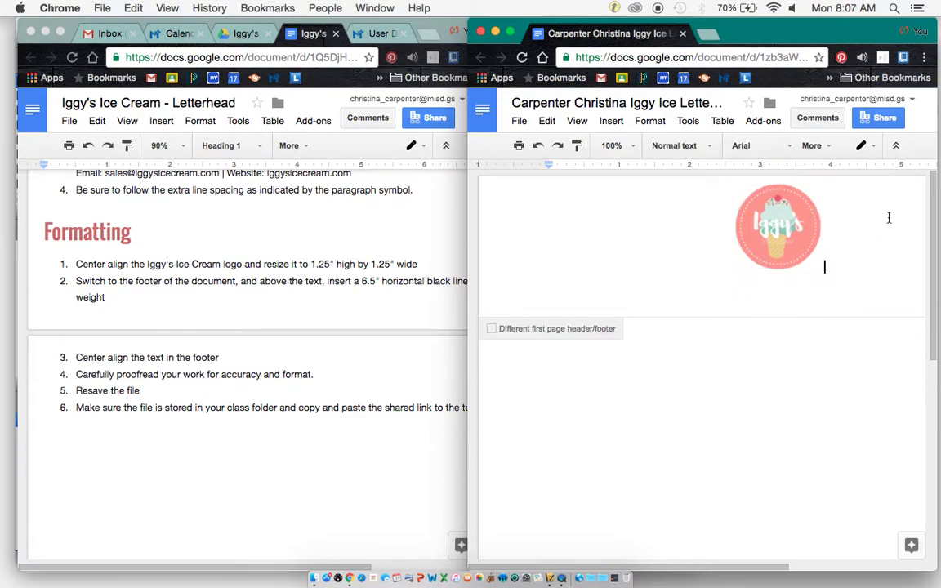
pyautogui.scroll(-10, 792, 334)
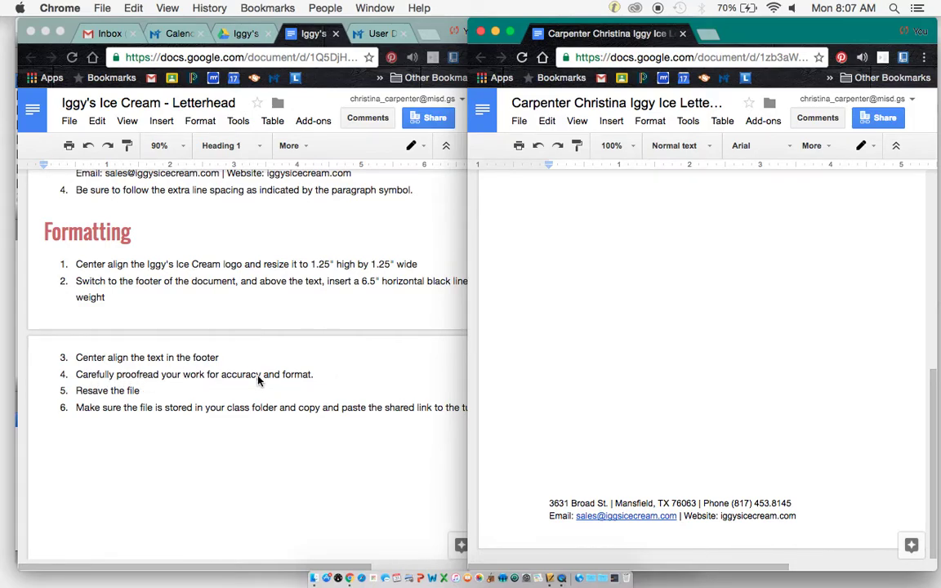
# Scroll the instructions sideways to read step 2, then place the caret in the footer above the address.
pyautogui.hscroll(2, 258, 380)
pyautogui.hscroll(2, 258, 380)
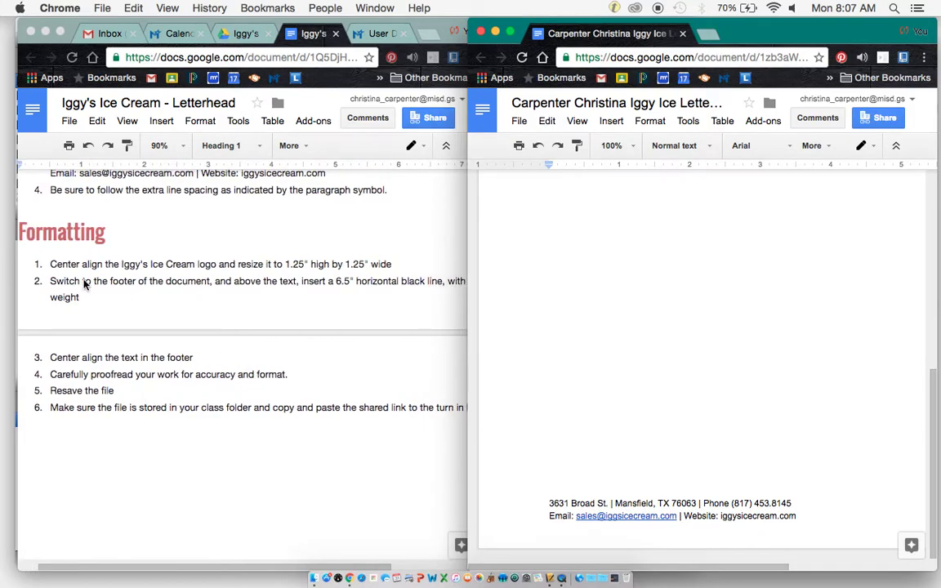
pyautogui.hscroll(12, 261, 290)
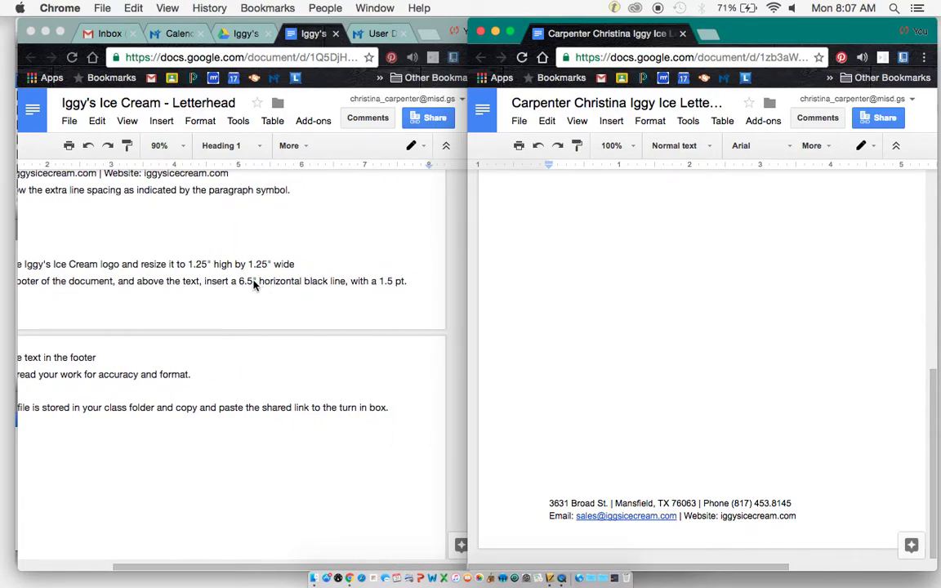
pyautogui.hscroll(-10, 330, 300)
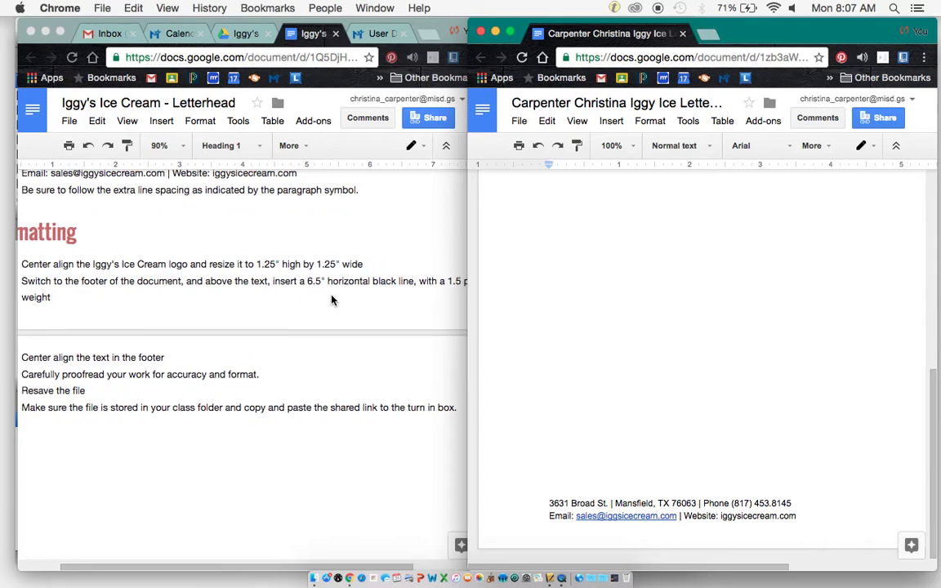
pyautogui.hscroll(-8, 331, 299)
pyautogui.hscroll(12, 330, 300)
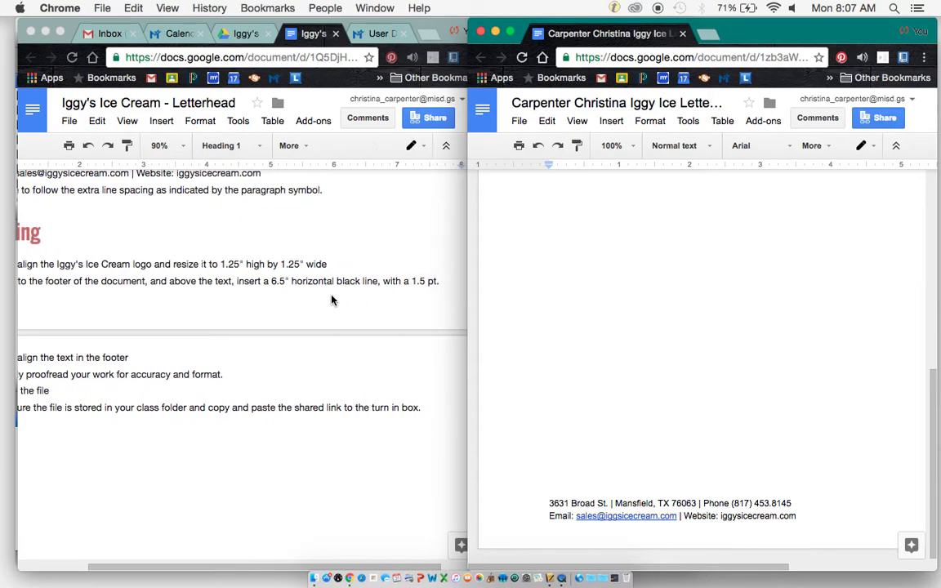
pyautogui.click(547, 490)
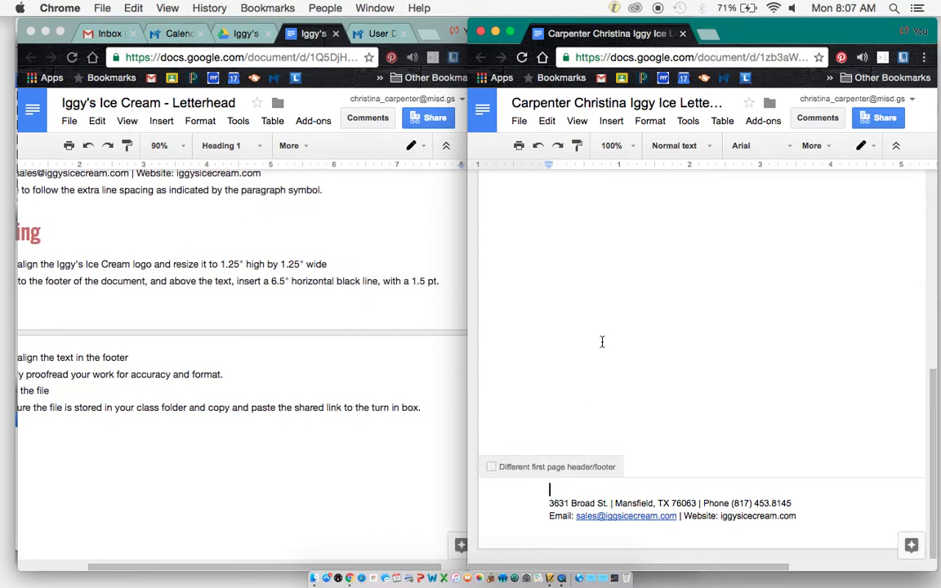
# Insert a horizontal line into the footer just above the two contact lines.
pyautogui.click(609, 122)
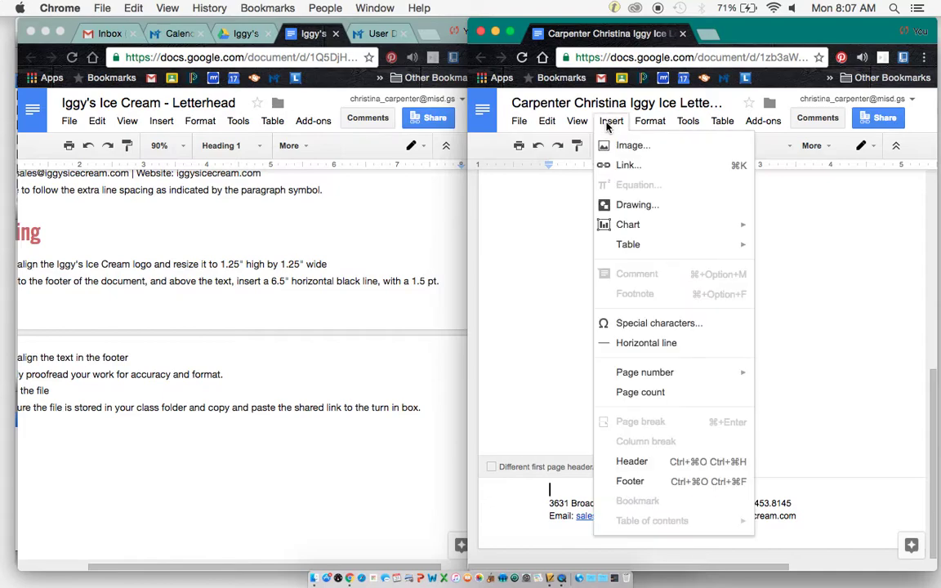
pyautogui.click(665, 343)
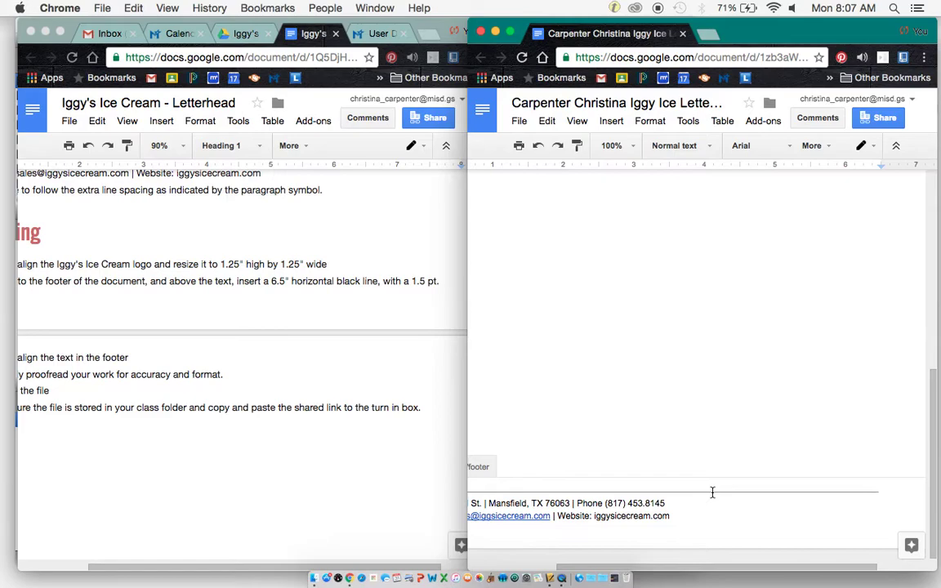
pyautogui.rightClick(712, 492)
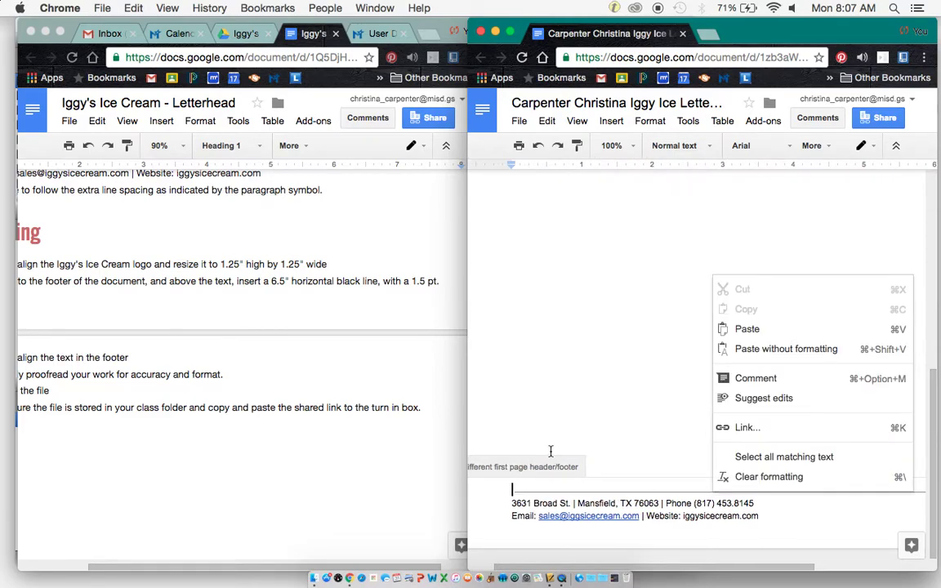
pyautogui.click(587, 413)
pyautogui.scroll(-5, 587, 413)
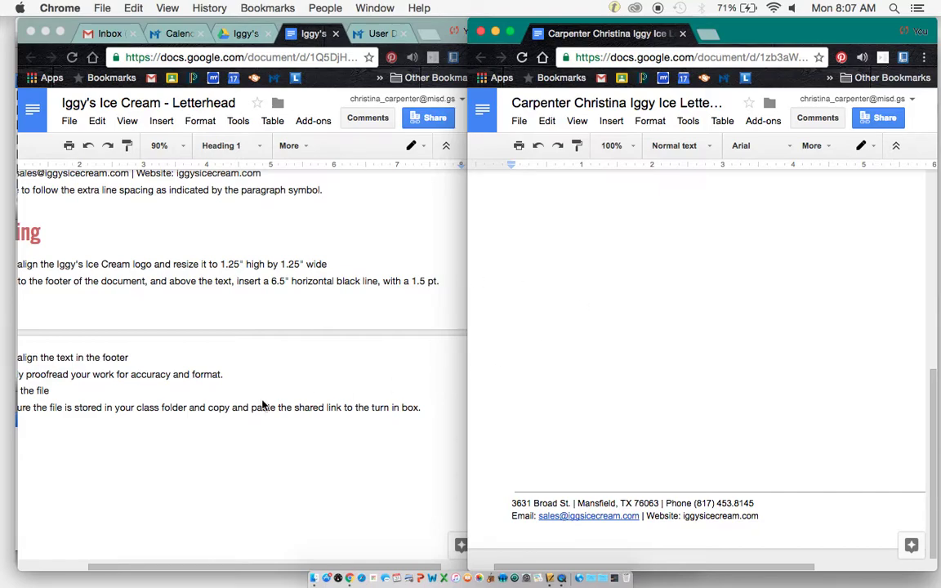
pyautogui.scroll(-5, 265, 378)
pyautogui.hscroll(2, 262, 405)
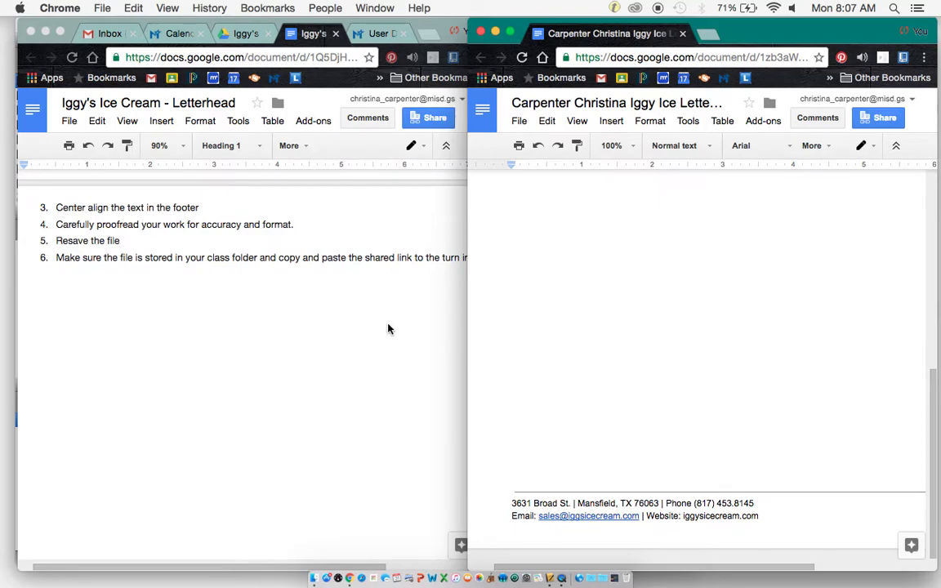
# Select the footer's address and email lines and center-align them.
pyautogui.click(764, 516)
pyautogui.moveTo(766, 516); pyautogui.dragTo(508, 488)
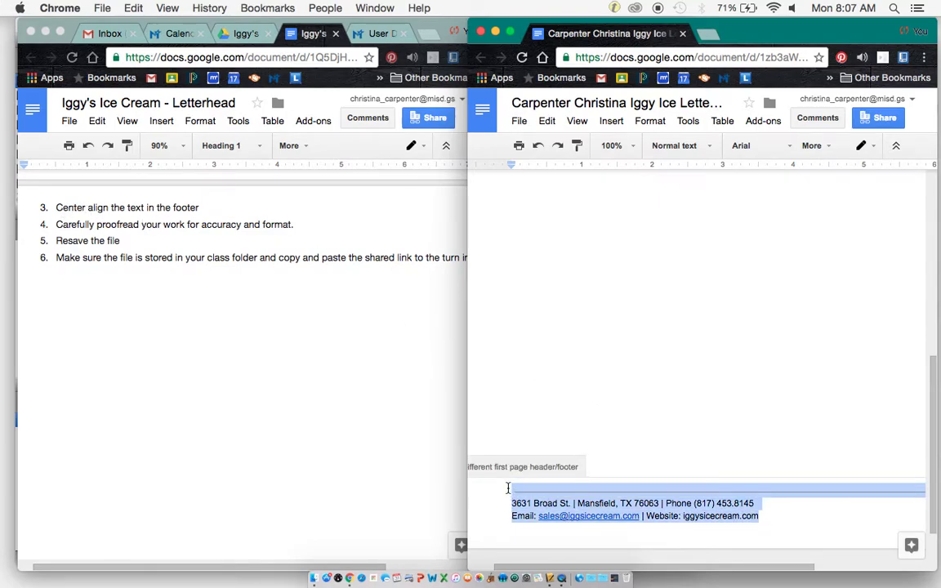
pyautogui.click(836, 152)
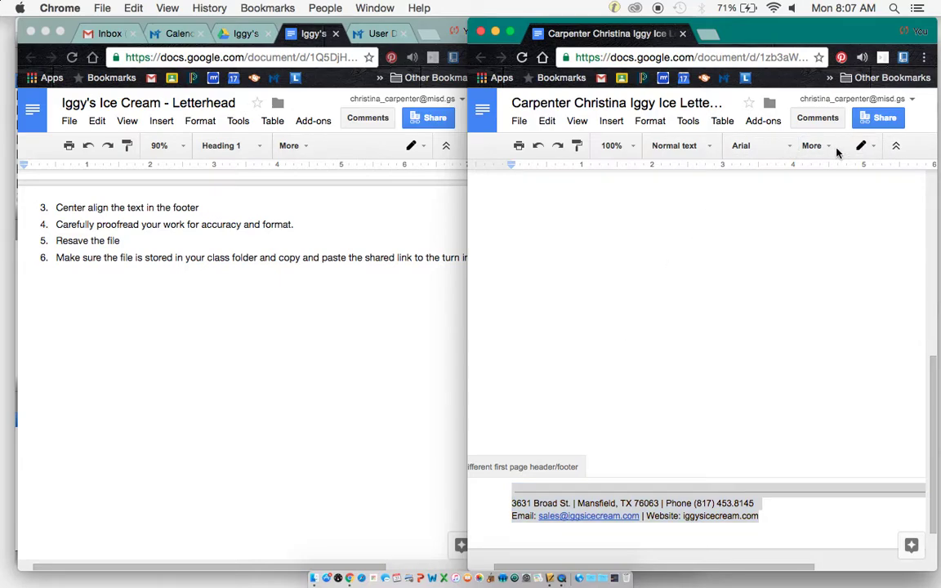
pyautogui.click(822, 146)
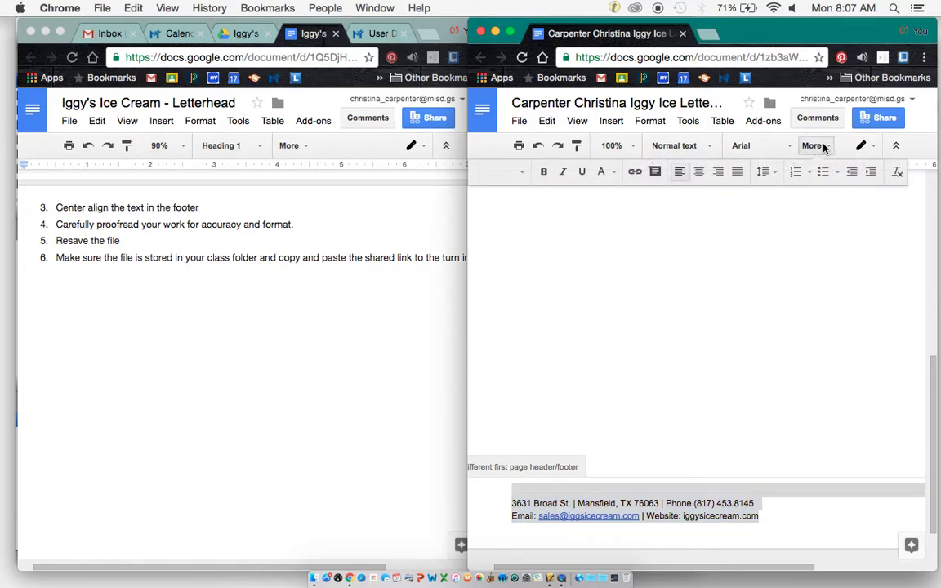
pyautogui.click(704, 178)
pyautogui.click(695, 395)
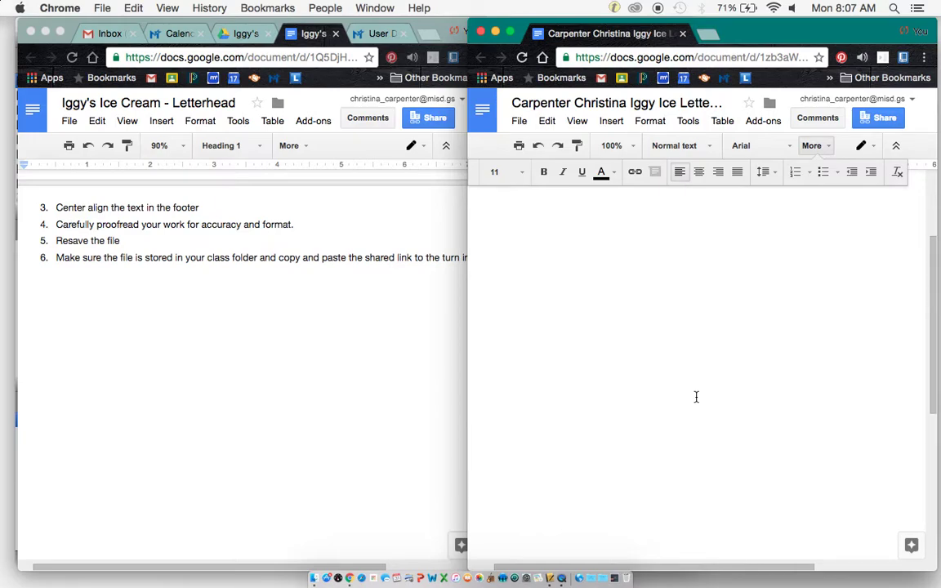
# Widen the letterhead window over the instructions document.
pyautogui.scroll(-5, 696, 397)
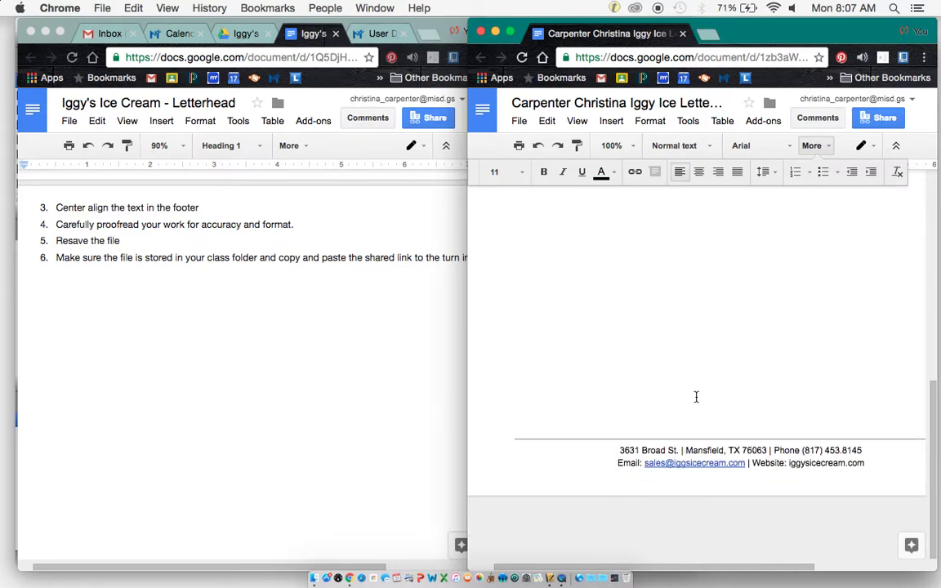
pyautogui.scroll(3, 696, 397)
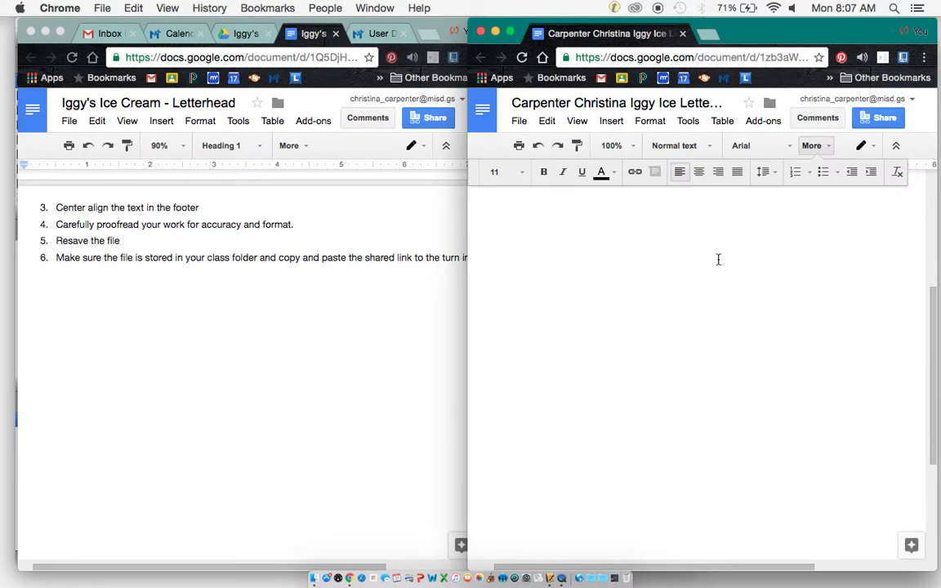
pyautogui.moveTo(467, 254); pyautogui.dragTo(173, 241)
# Set the zoom to Fit, then to 50% to view the whole letterhead page.
pyautogui.click(326, 147)
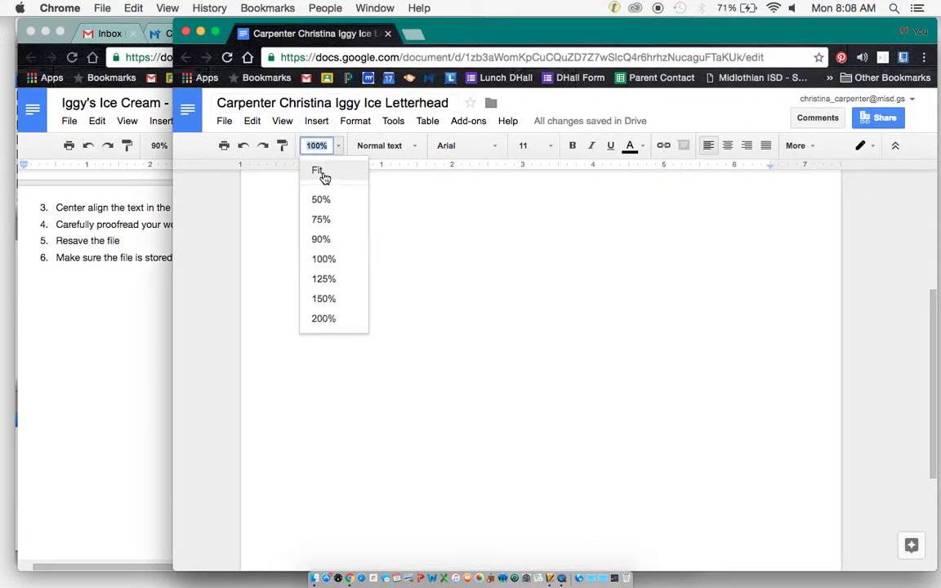
pyautogui.click(324, 176)
pyautogui.click(331, 142)
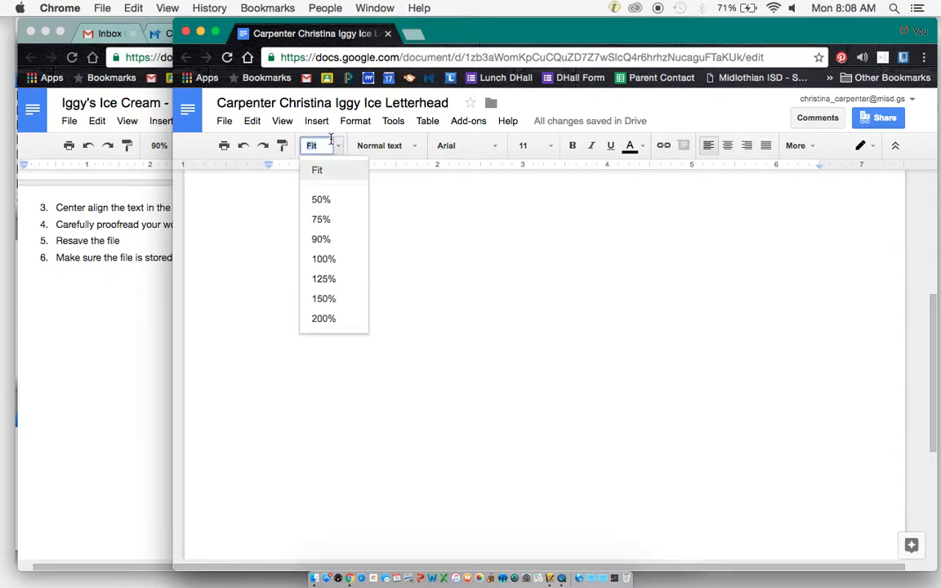
pyautogui.click(338, 200)
pyautogui.scroll(3, 360, 237)
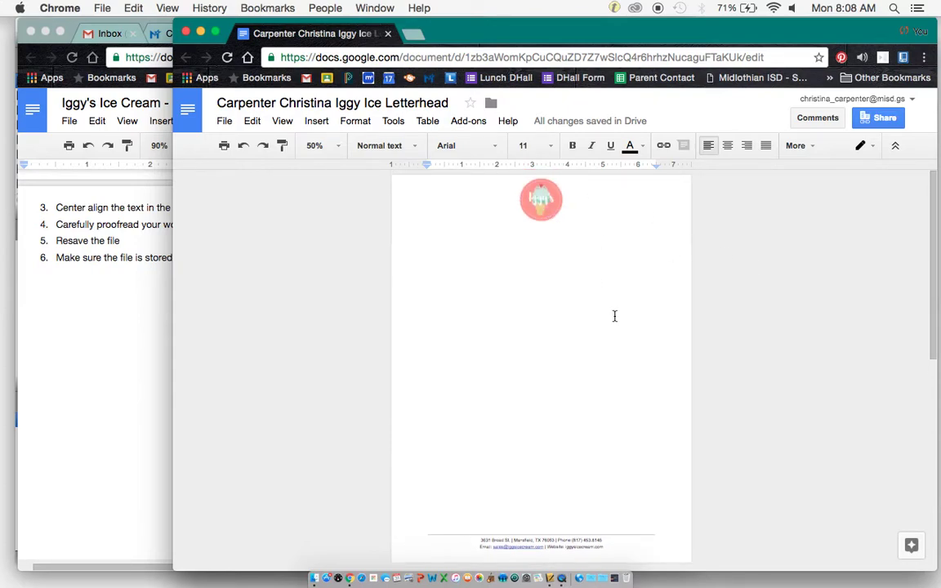
pyautogui.scroll(-2, 634, 387)
pyautogui.scroll(2, 634, 387)
pyautogui.moveTo(622, 35); pyautogui.dragTo(477, 26)
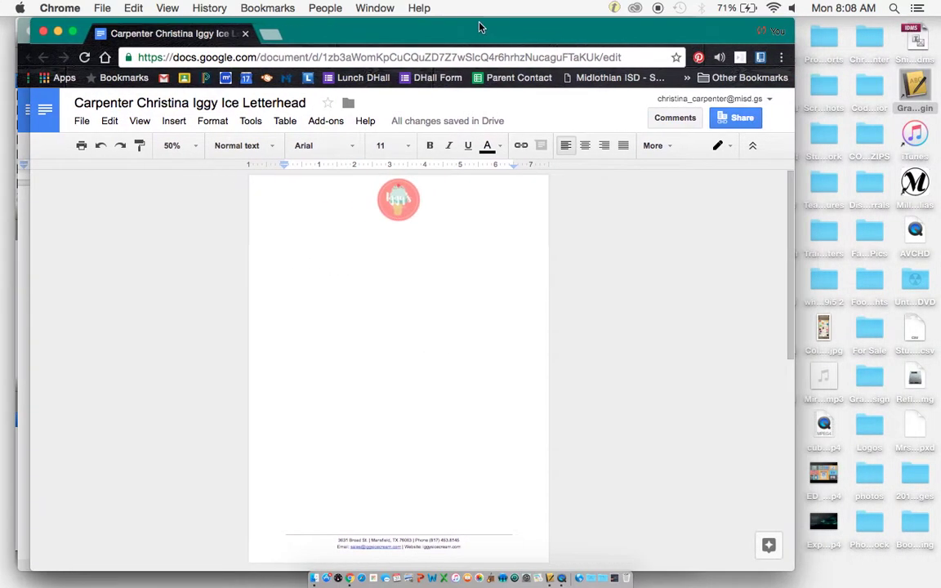
pyautogui.click(739, 121)
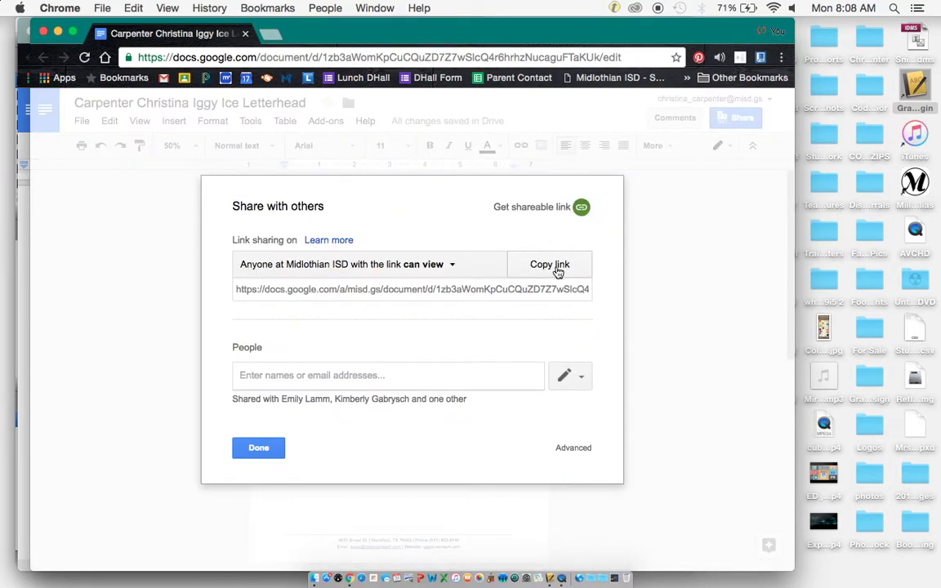
pyautogui.click(258, 450)
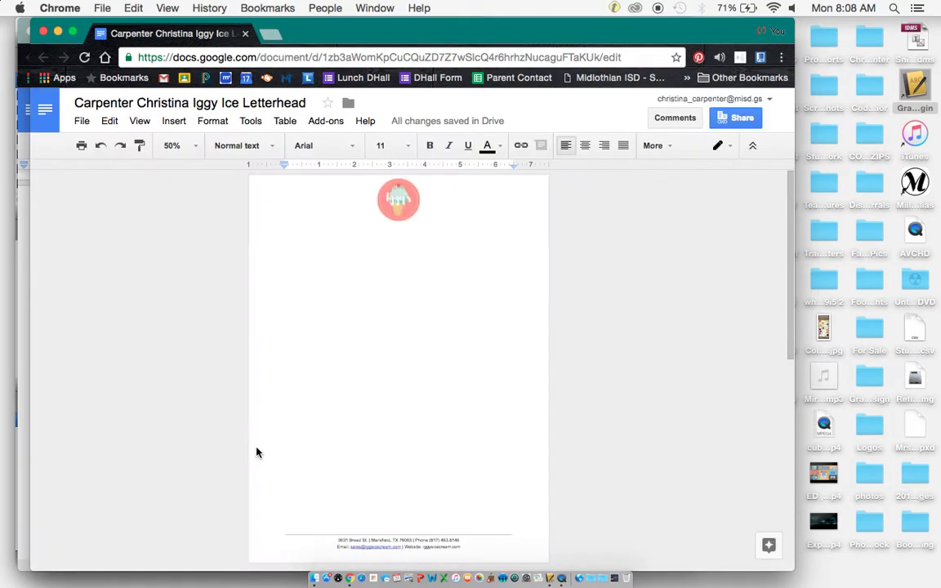